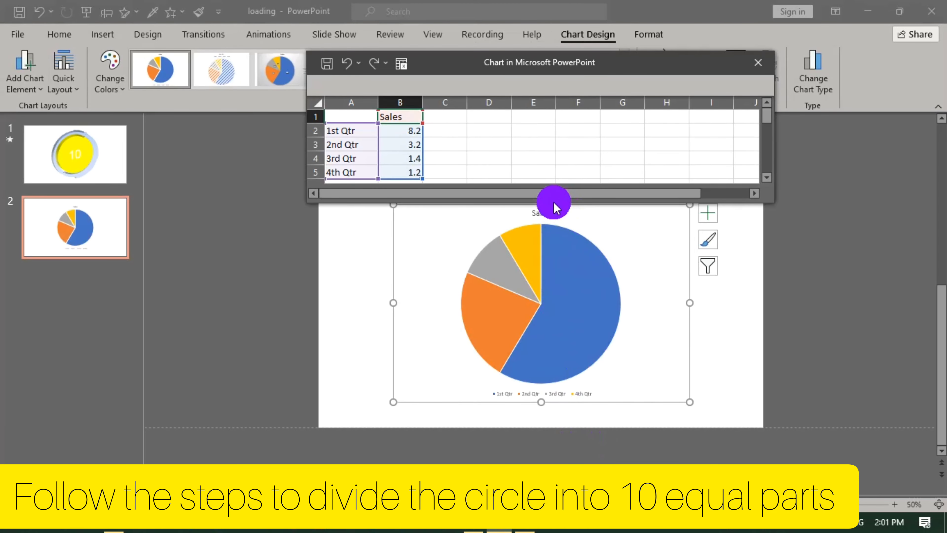
Enlarge the chart's data sheet and clear the four quarterly Sales values
drag(553, 203, 553, 429)
click(400, 107)
drag(398, 134, 401, 173)
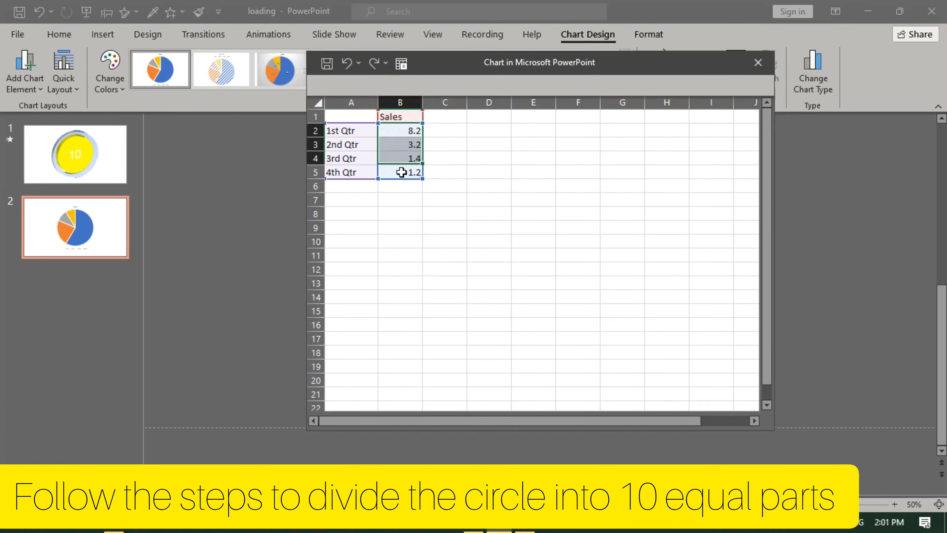
key(Delete)
Fill cells B2 to B11 with 1 to give ten equal slices, and close the data sheet
drag(399, 132, 429, 182)
text(1)
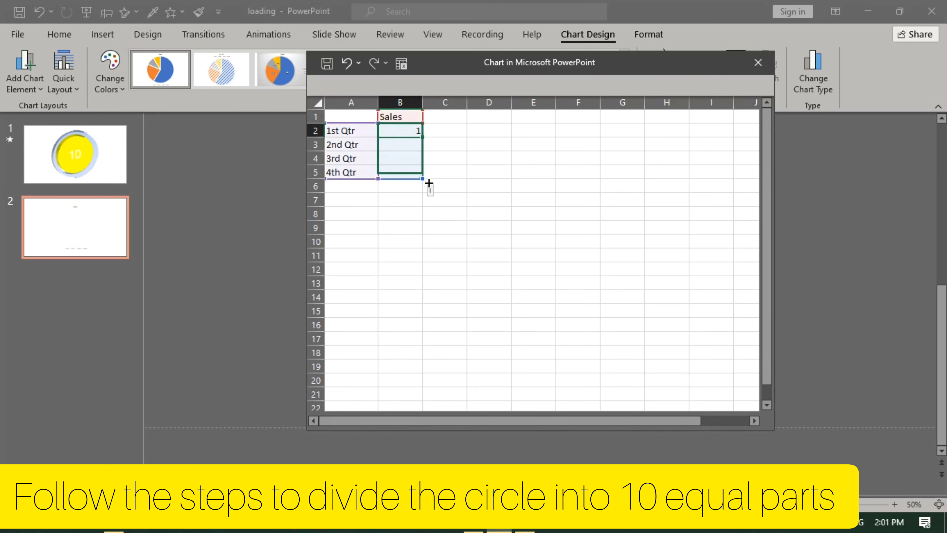
drag(425, 270, 425, 266)
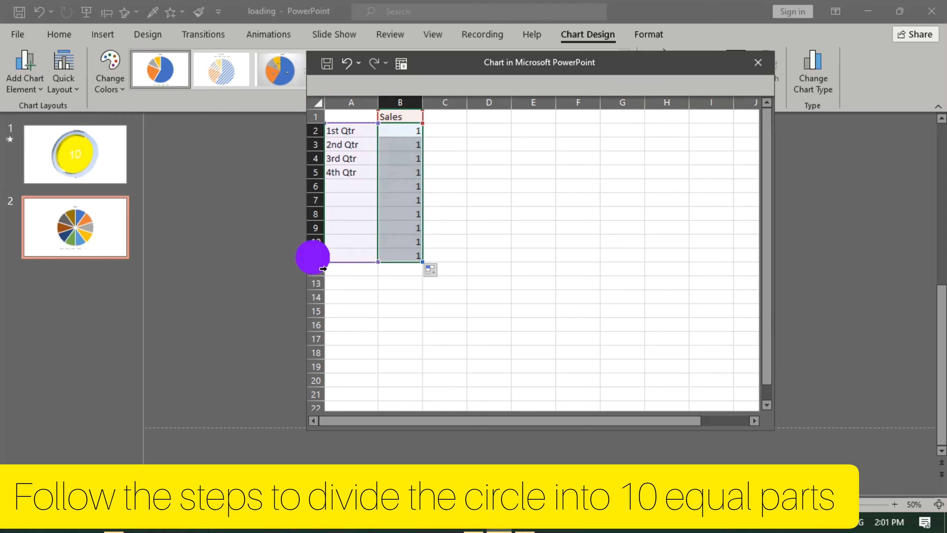
click(315, 257)
click(758, 63)
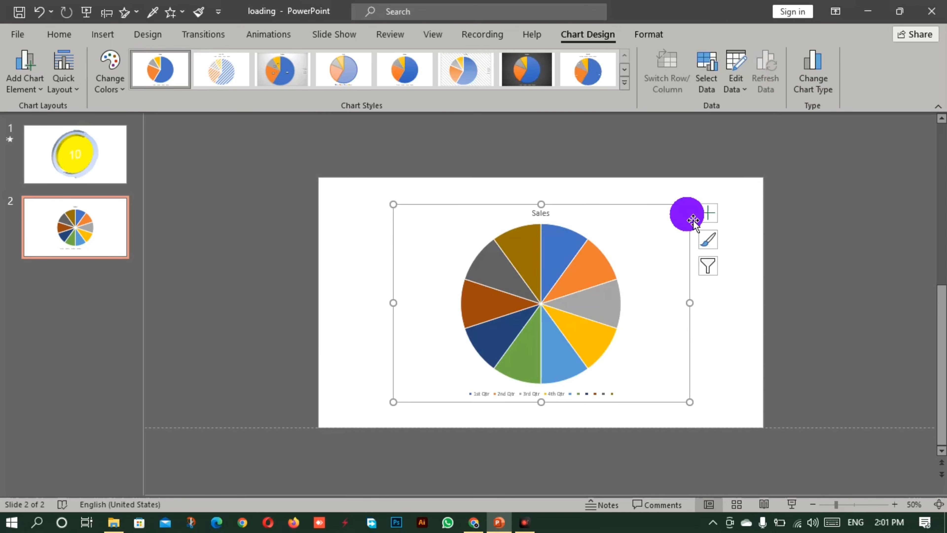
Delete the legend and the Sales title from the pie chart
click(575, 401)
key(Delete)
click(545, 226)
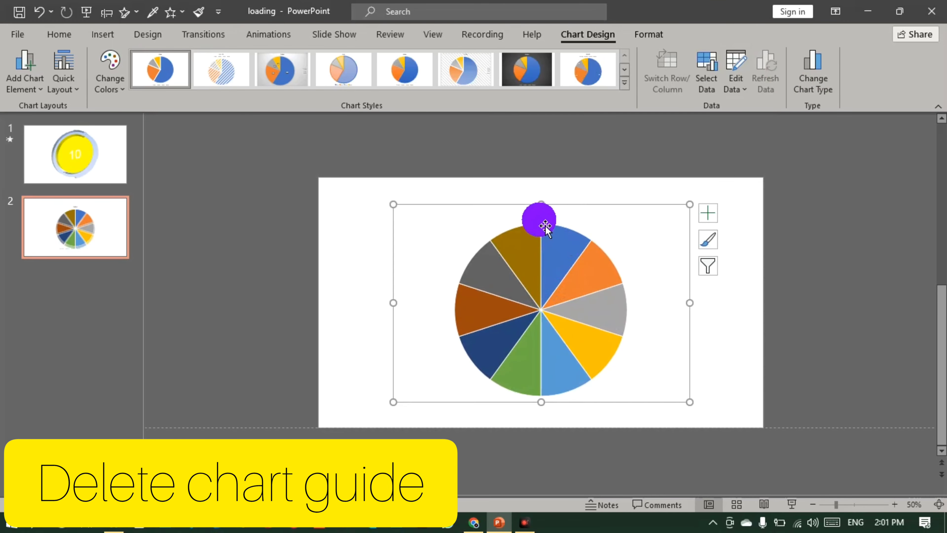
key(Delete)
click(377, 218)
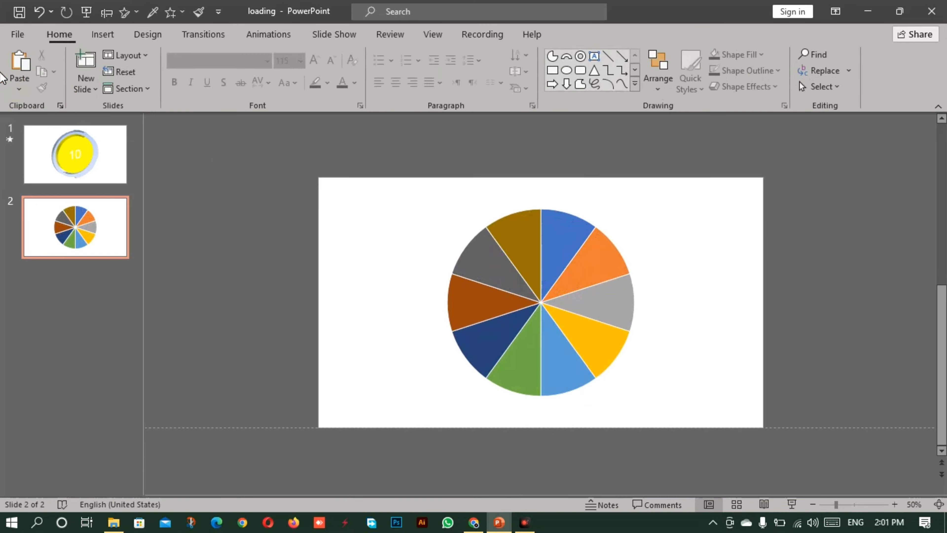
Insert a hollow circle about 8.4" in size, thin it to a narrow ring and place it around the pie
click(101, 37)
click(228, 88)
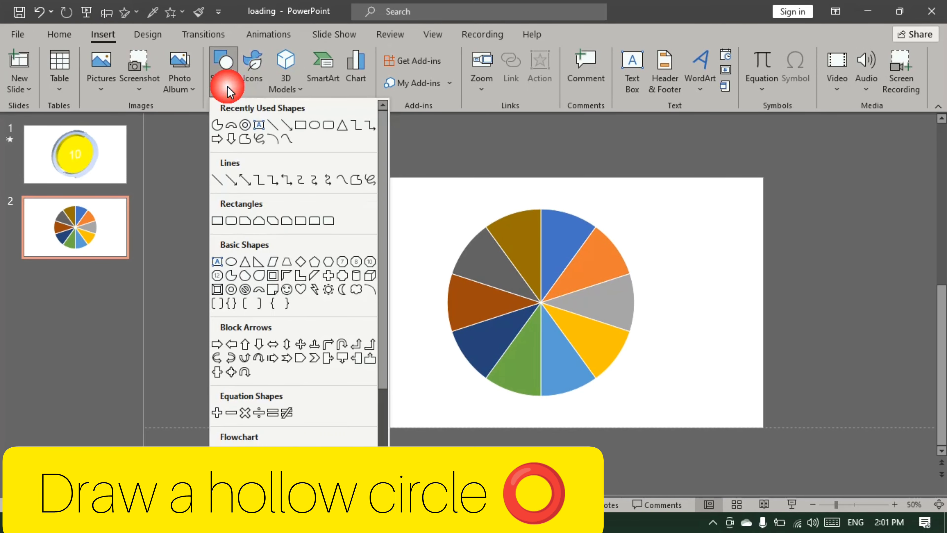
click(238, 127)
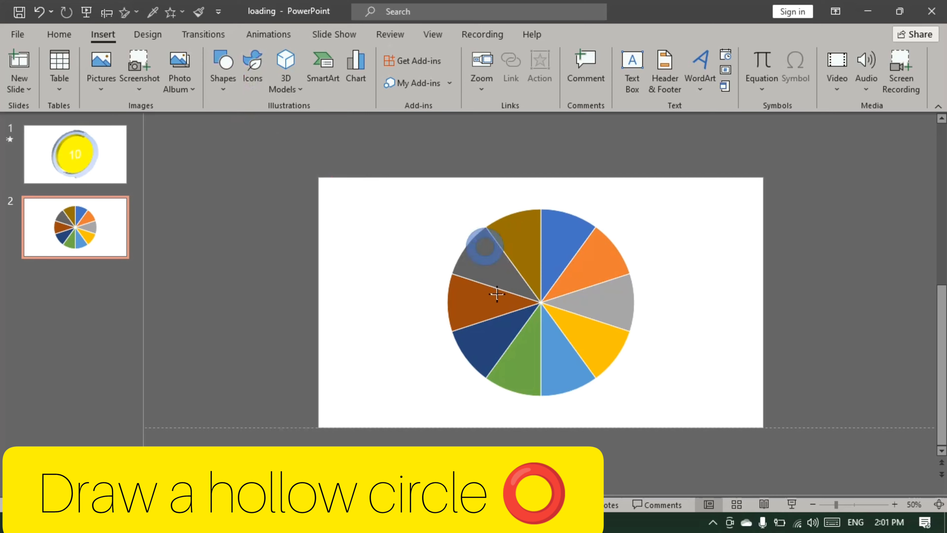
mouse_move(466, 227)
mouse_down()
mouse_move(634, 423)
mouse_move(731, 466)
mouse_move(747, 507)
mouse_up()
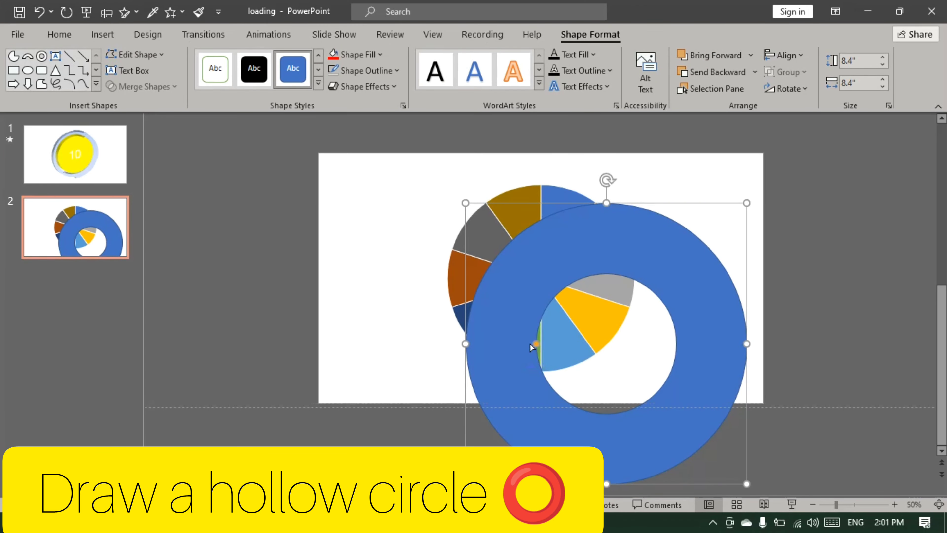
drag(532, 347, 429, 301)
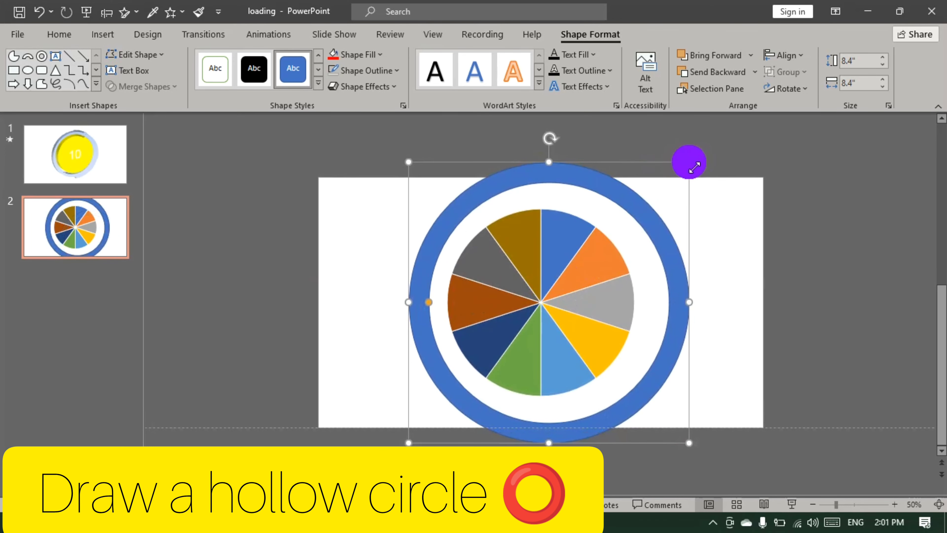
Shrink the ring to about 7.14" and centre it around the pie chart
drag(689, 162, 661, 190)
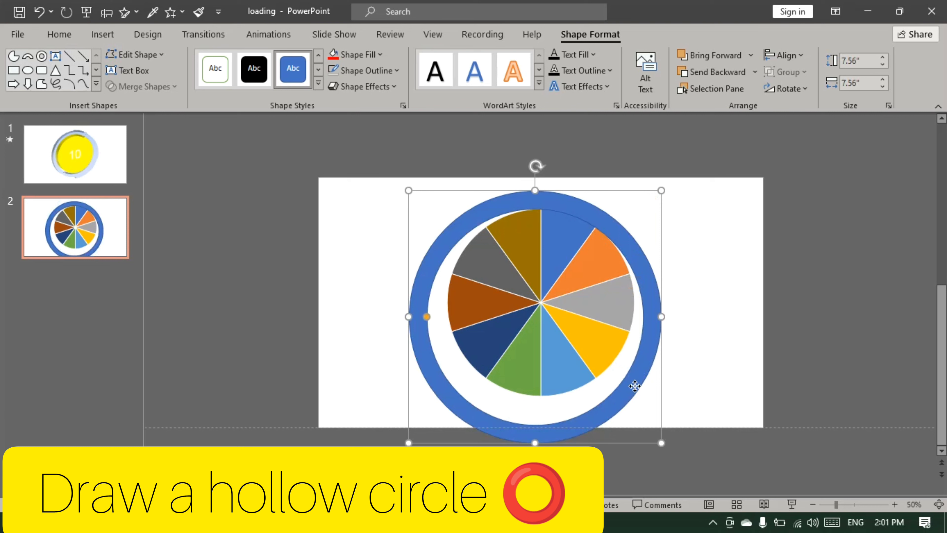
drag(635, 385, 636, 367)
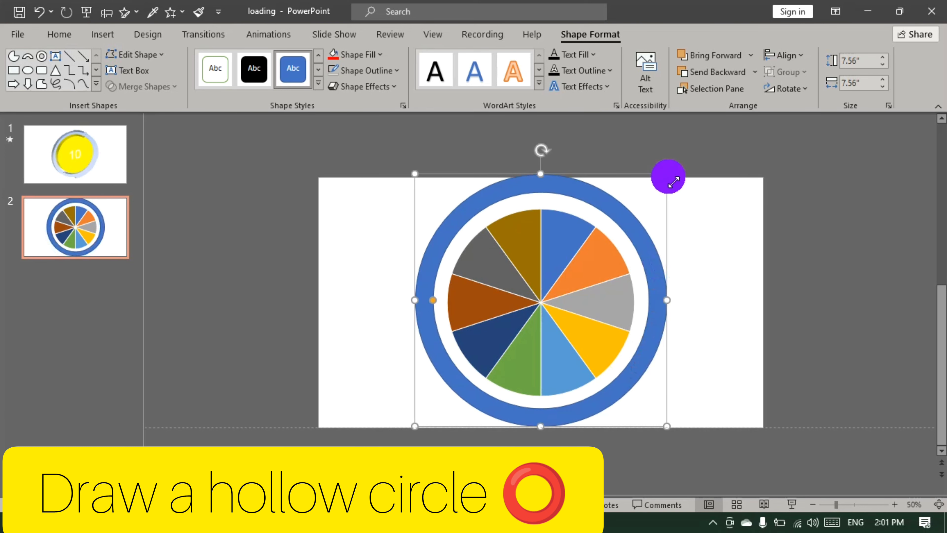
drag(668, 176, 659, 214)
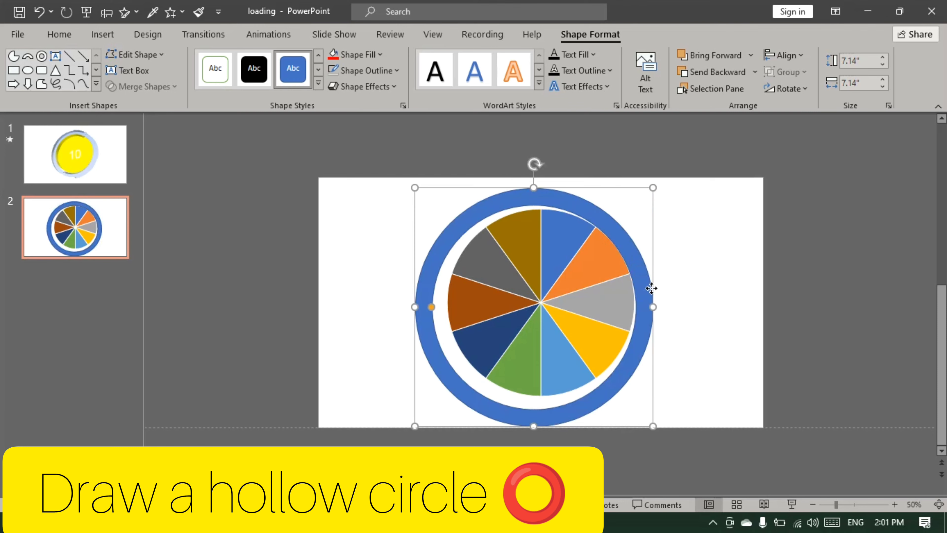
drag(651, 288, 659, 283)
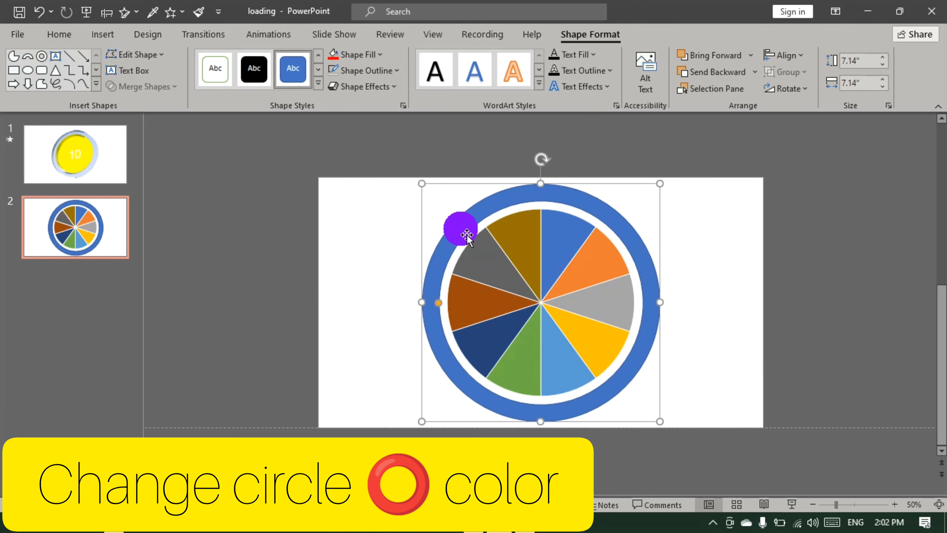
Apply a gradient fill to the ring around the pie chart
right_click(463, 229)
click(507, 477)
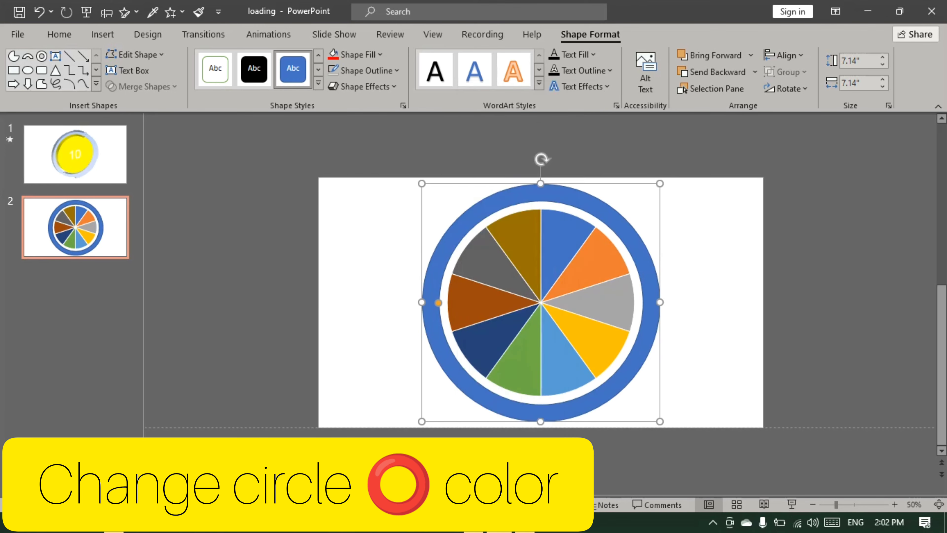
click(814, 257)
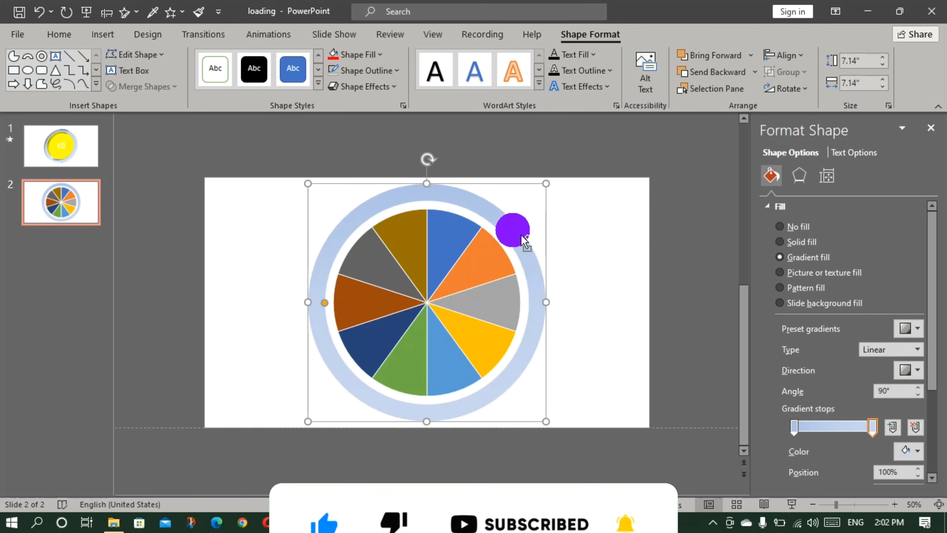
Copy the gradient ring and park the copy below the slide's lower-right corner as a spare
drag(512, 226, 683, 365)
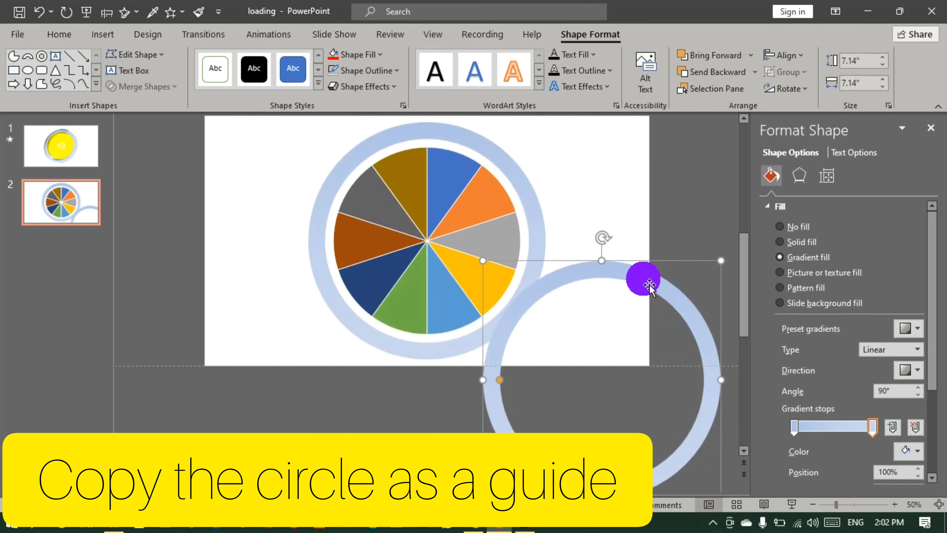
drag(649, 275, 649, 381)
click(550, 397)
Draw a partial circle about 7.28" in size, centred over the ring and pie chart
click(103, 34)
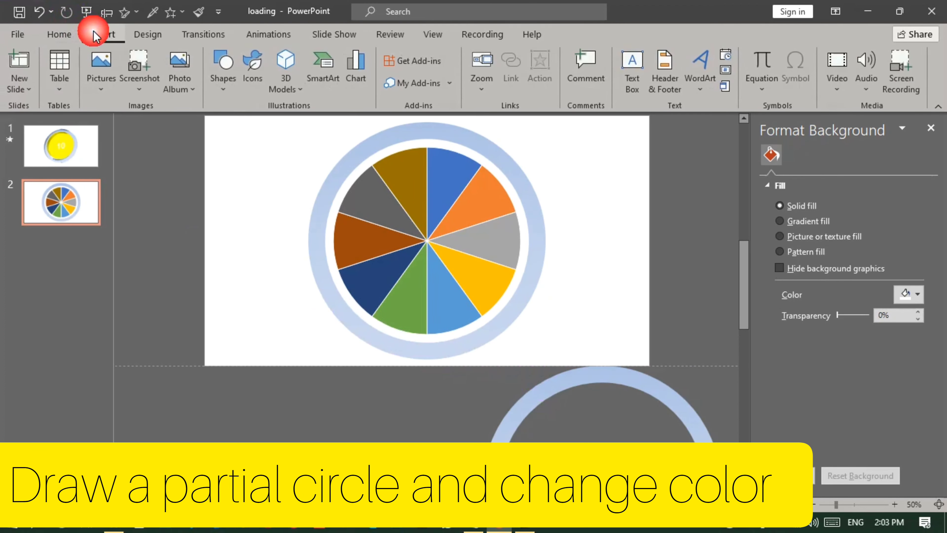
click(222, 71)
click(226, 186)
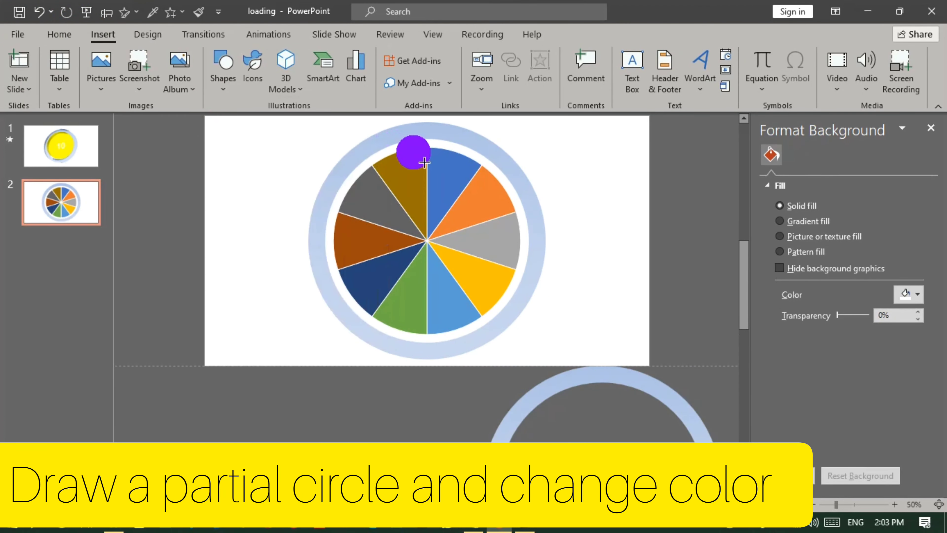
scroll(517, 215, up, 2)
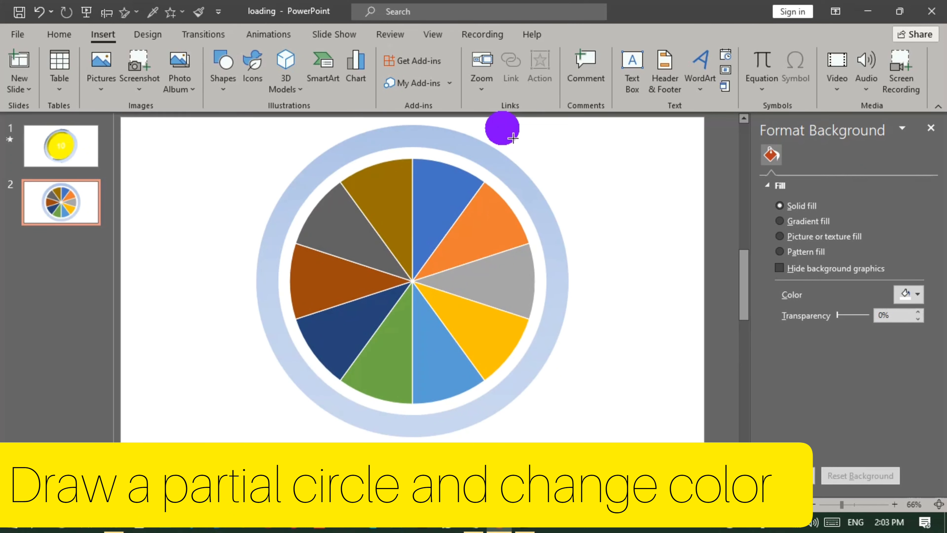
mouse_move(438, 133)
mouse_down()
mouse_move(153, 431)
mouse_move(119, 453)
mouse_up()
drag(229, 388, 363, 373)
Narrow the partial circle's opening to the first pie slice and fill the shape red
click(526, 324)
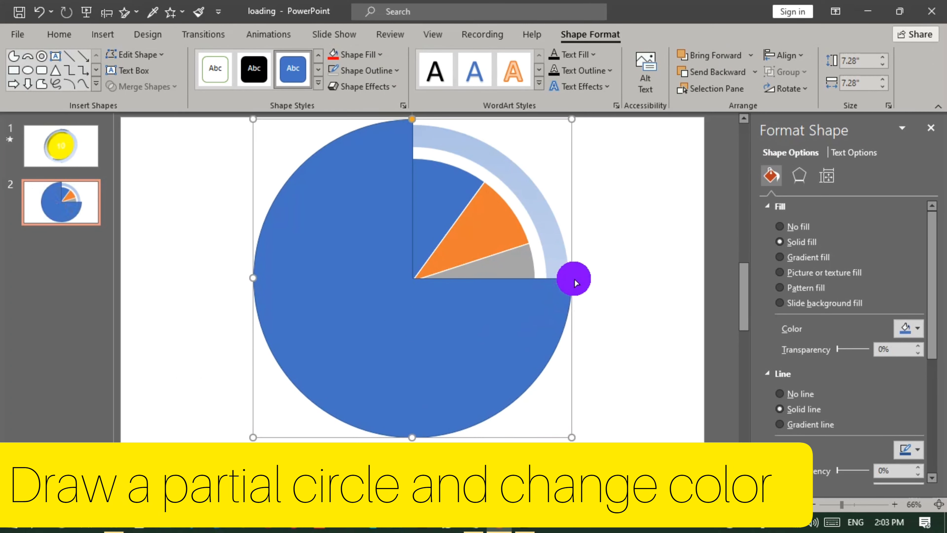
drag(574, 281, 493, 169)
click(333, 56)
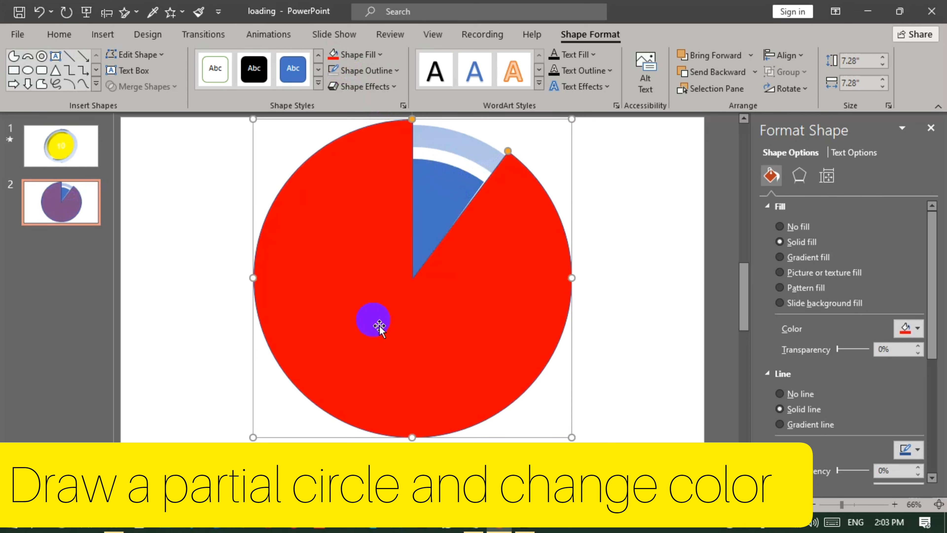
Copy the red partial circle and park the copy at the slide's lower-left corner as a spare
drag(395, 353, 201, 464)
drag(269, 422, 269, 495)
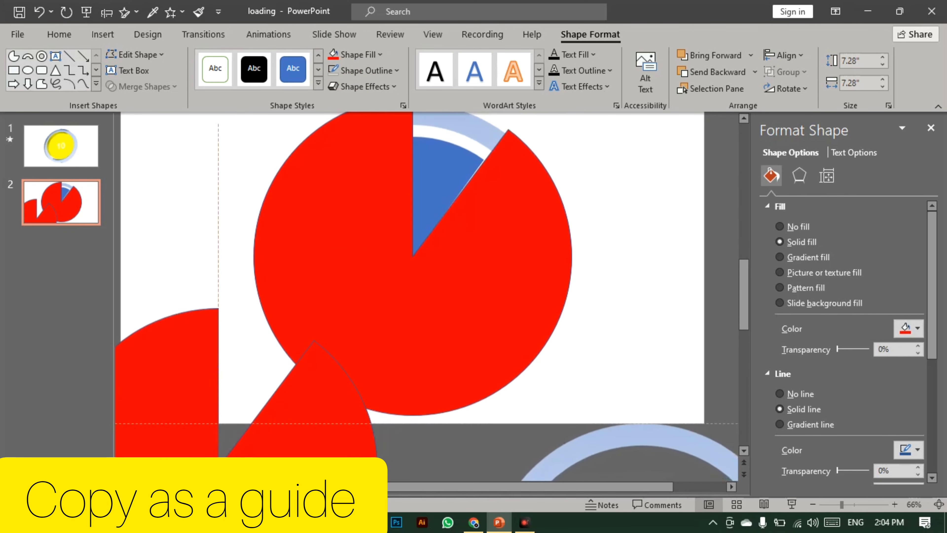
key(ctrl+z)
drag(287, 381, 228, 459)
drag(264, 396, 210, 421)
Subtract the red partial circle from the ring and move the remaining one-slice arc off the slide's right side
click(526, 190)
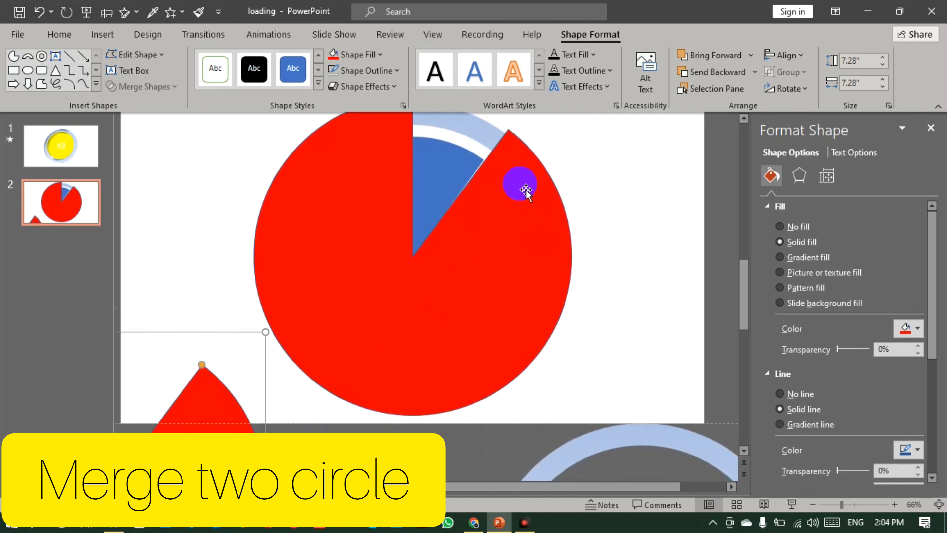
click(479, 141)
scroll(652, 272, down, 2)
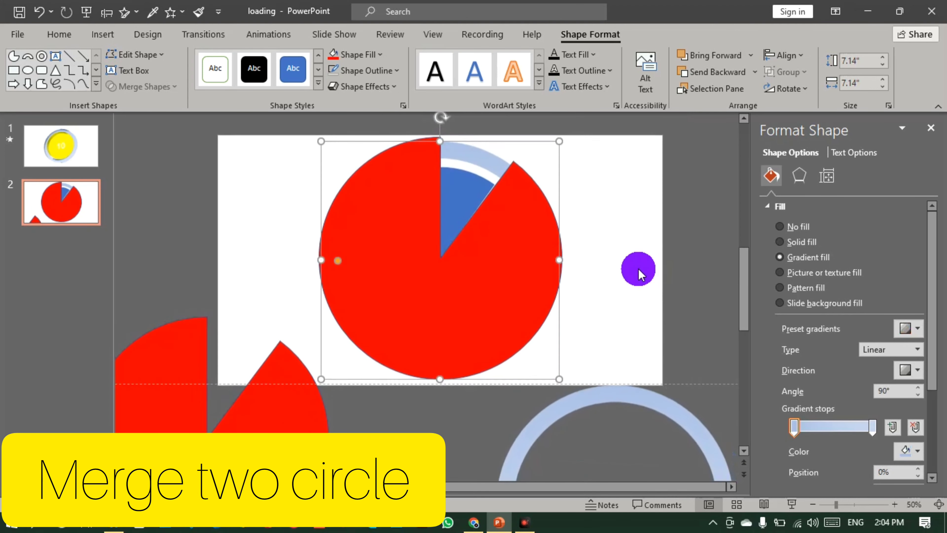
shift+click(463, 287)
click(145, 86)
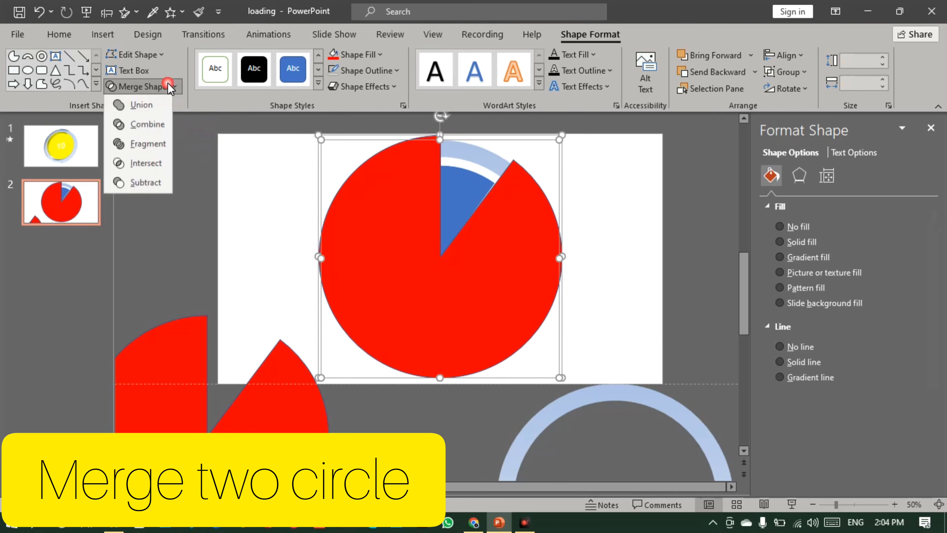
click(142, 184)
drag(548, 212, 497, 169)
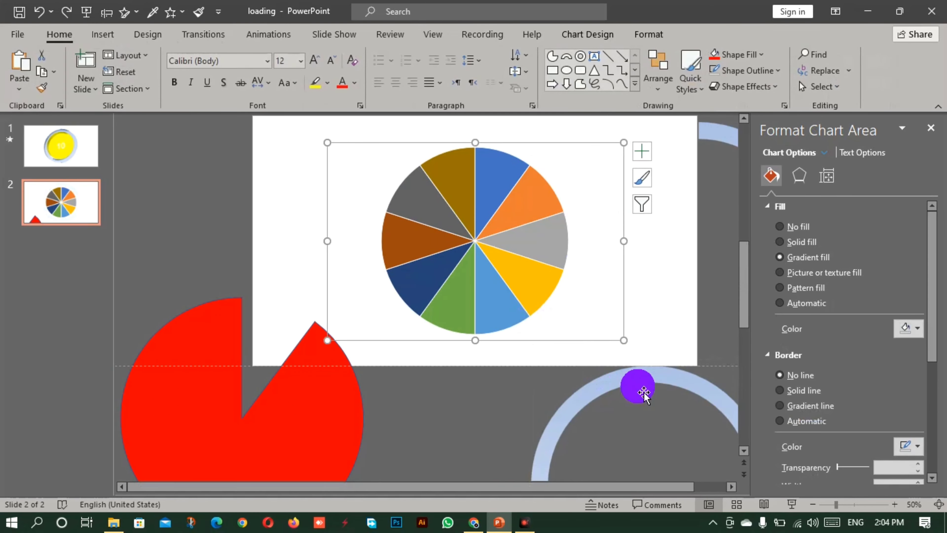
Copy the spare gradient ring and centre the copy around the pie chart
click(644, 392)
drag(638, 387, 460, 139)
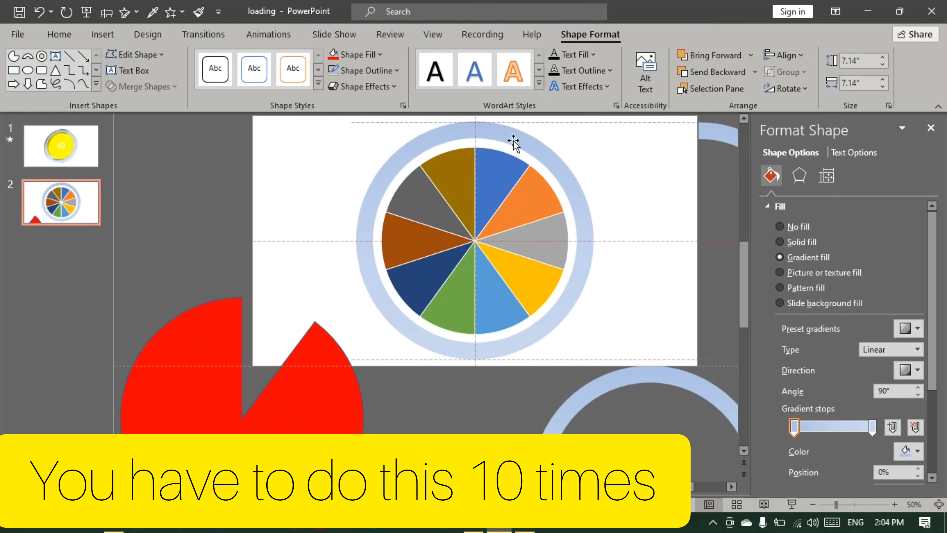
click(517, 152)
click(529, 113)
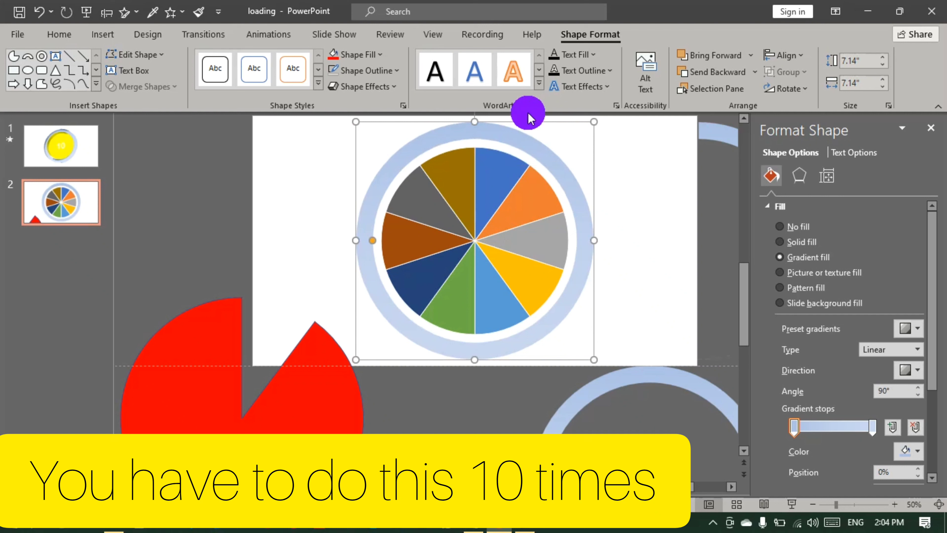
Place a copy of the red partial circle over the ring and widen its opening to the first two slices
click(275, 417)
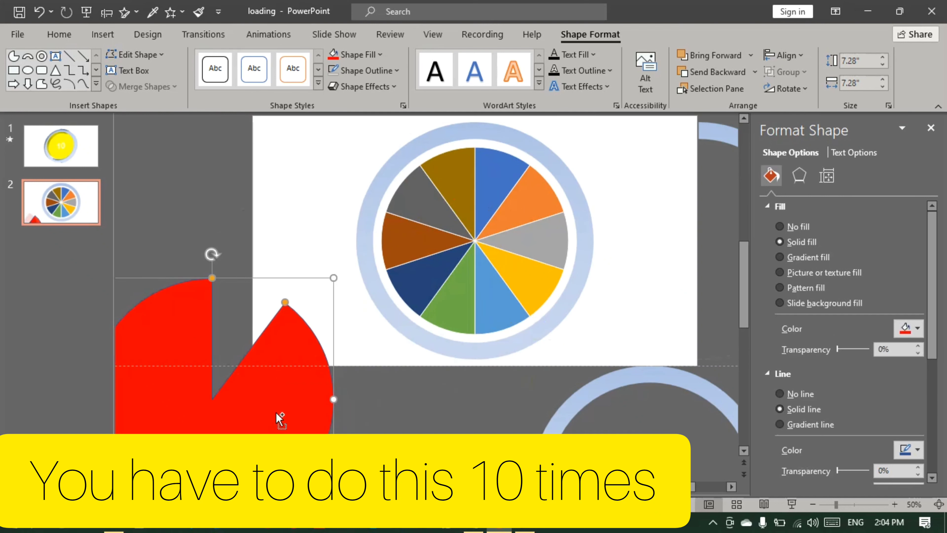
mouse_move(274, 417)
mouse_down()
mouse_move(482, 250)
mouse_move(550, 254)
mouse_move(539, 249)
mouse_up()
click(545, 150)
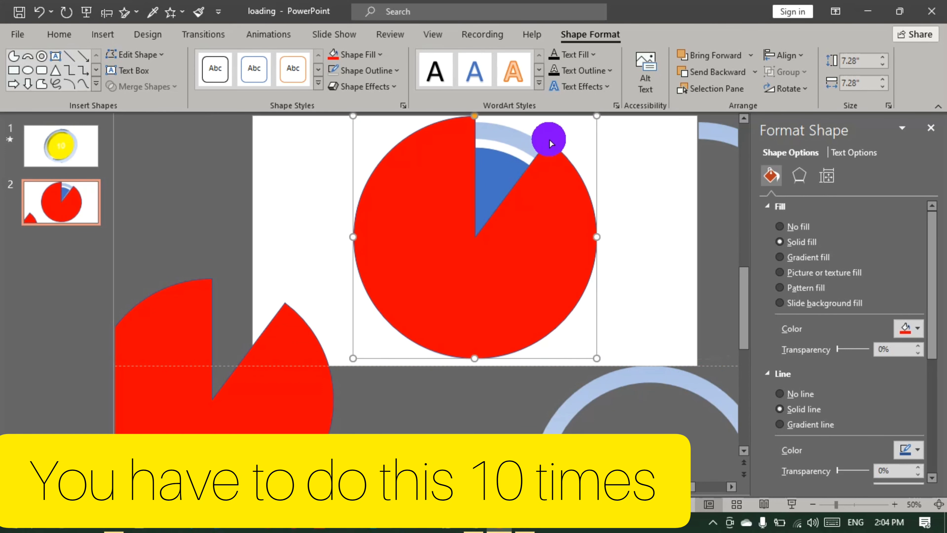
drag(550, 144, 577, 207)
click(537, 203)
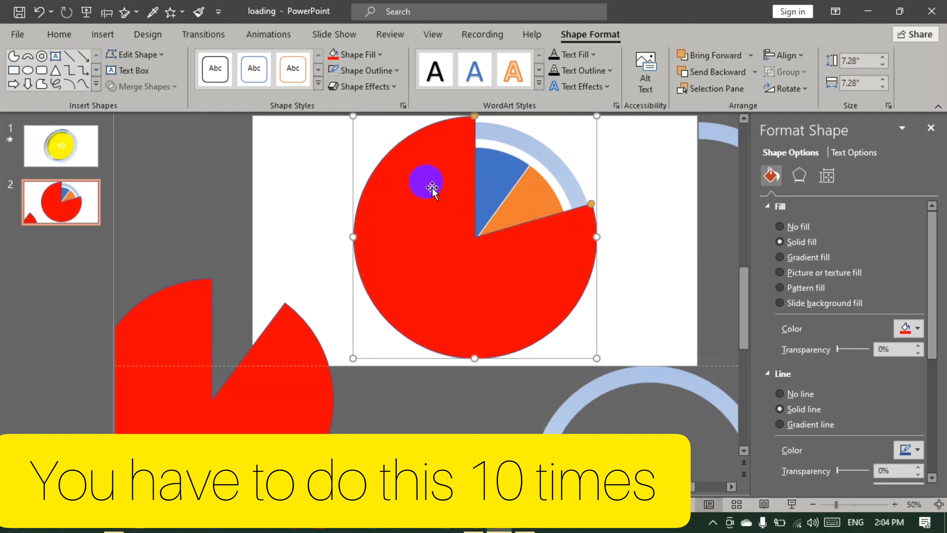
Subtract the red partial circle from the ring and move the two-slice arc off the slide beside the first arc
click(522, 146)
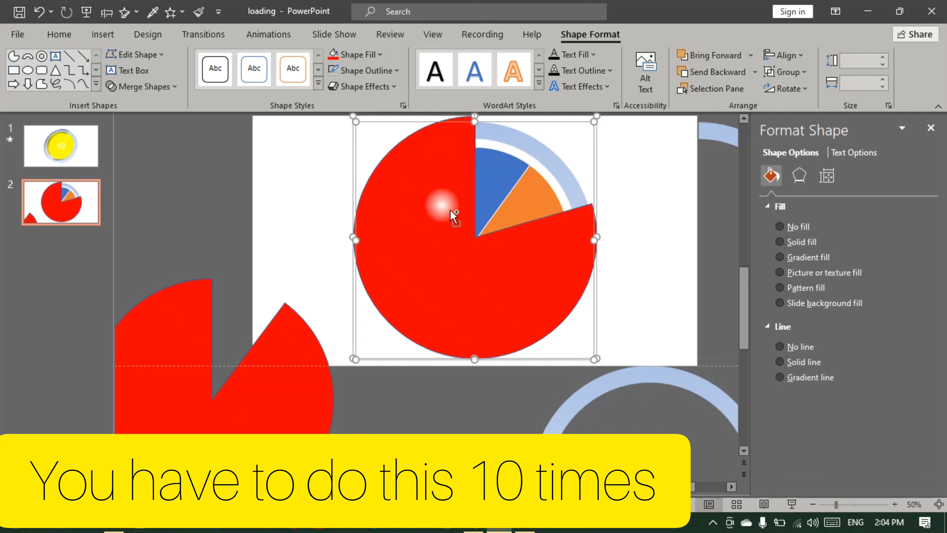
click(127, 87)
click(146, 192)
drag(561, 177, 749, 194)
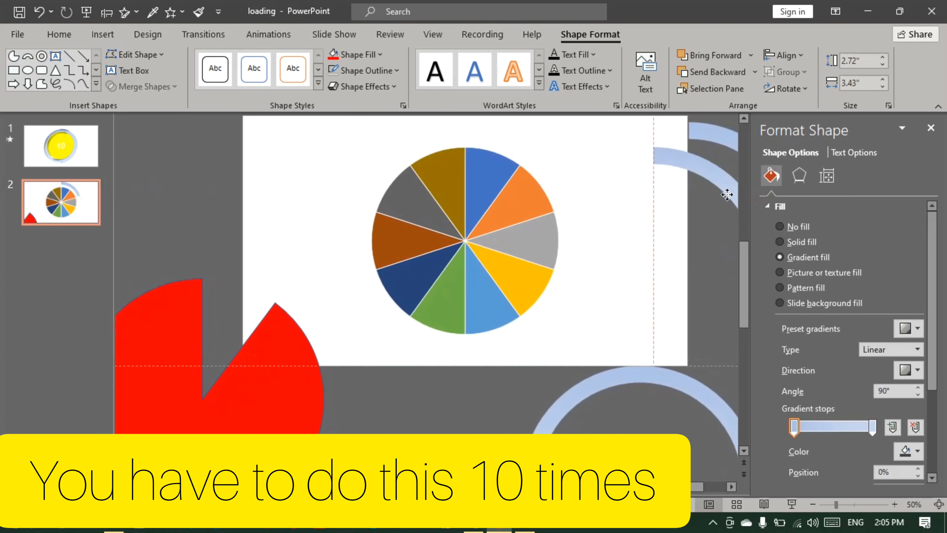
Place a ring copy around the pie chart and cover it with a red partial circle opened to the first three slices
key(ctrl+v)
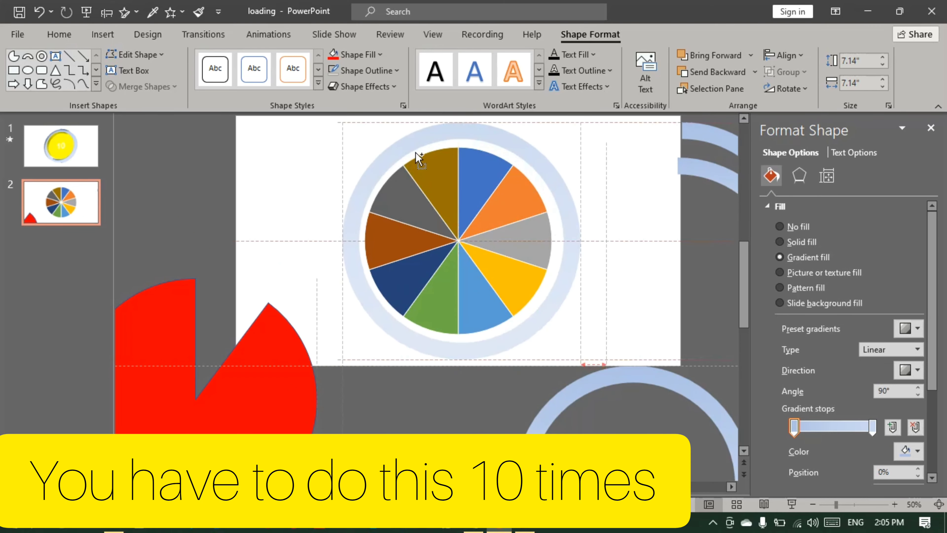
click(284, 324)
drag(284, 324, 573, 278)
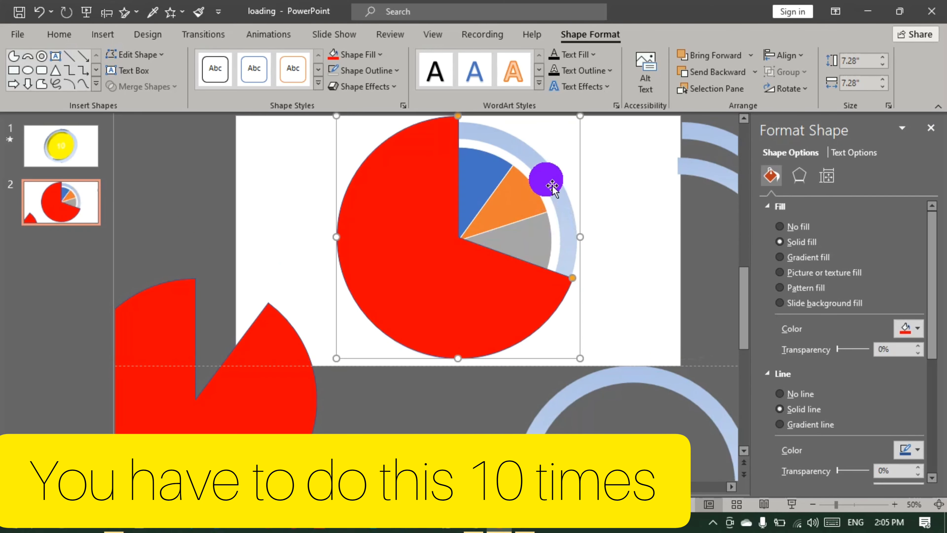
Subtract the red partial circle from the ring and move the three-slice arc off the slide beside the other arcs
click(553, 188)
click(433, 264)
click(595, 219)
click(569, 208)
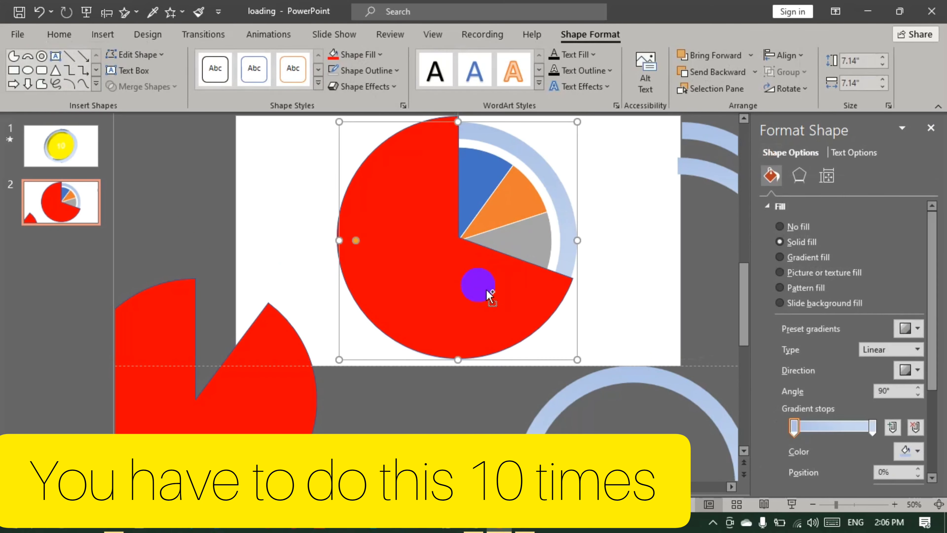
shift+click(477, 286)
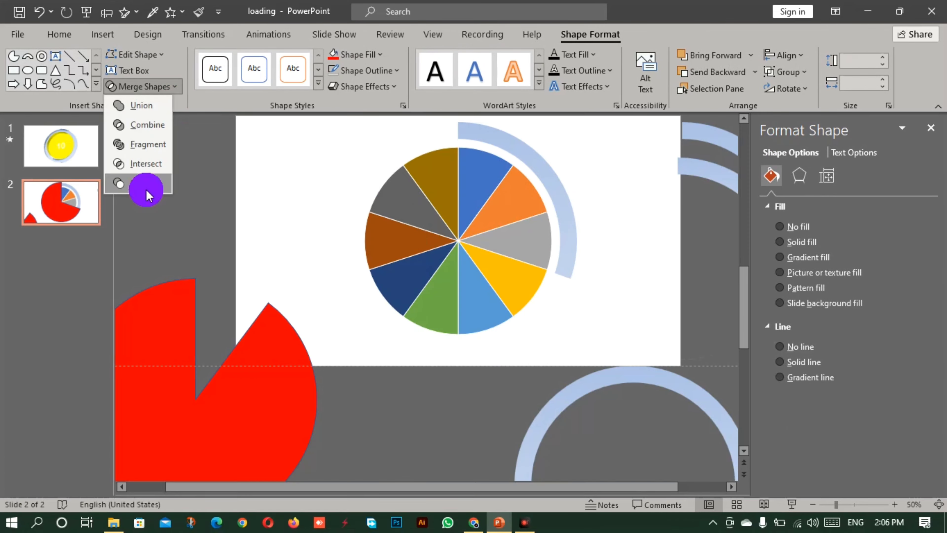
click(546, 176)
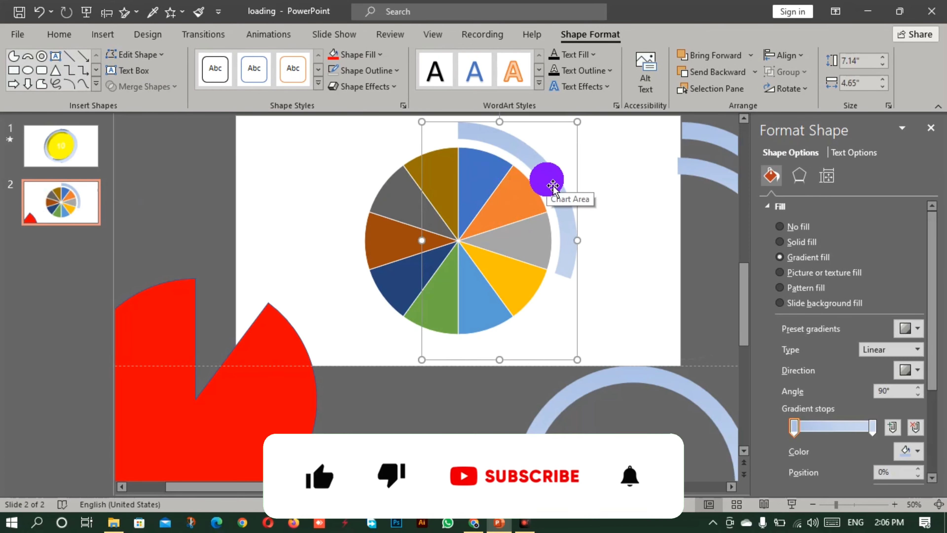
drag(546, 176, 397, 153)
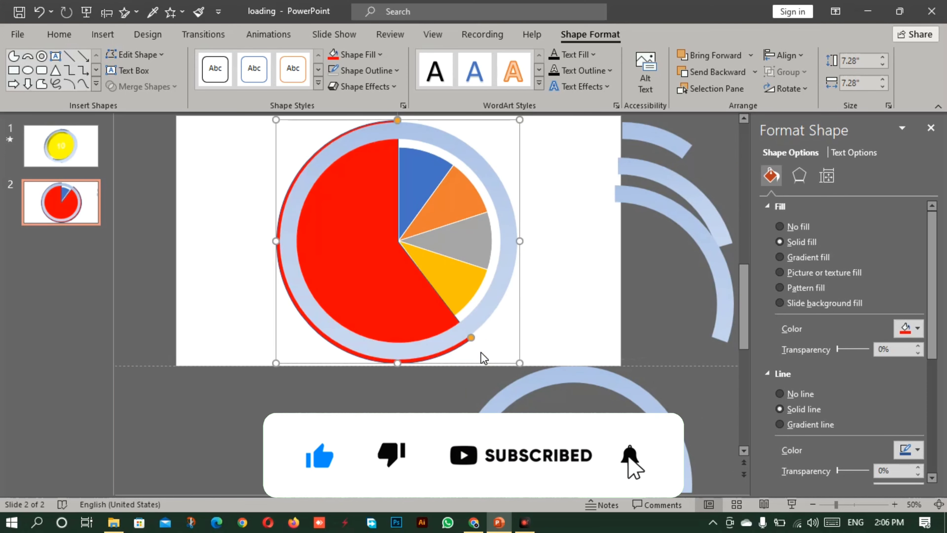
Cut further ring copies into four-, five- and six-slice arcs with red partial circles and move each arc off the slide
click(436, 141)
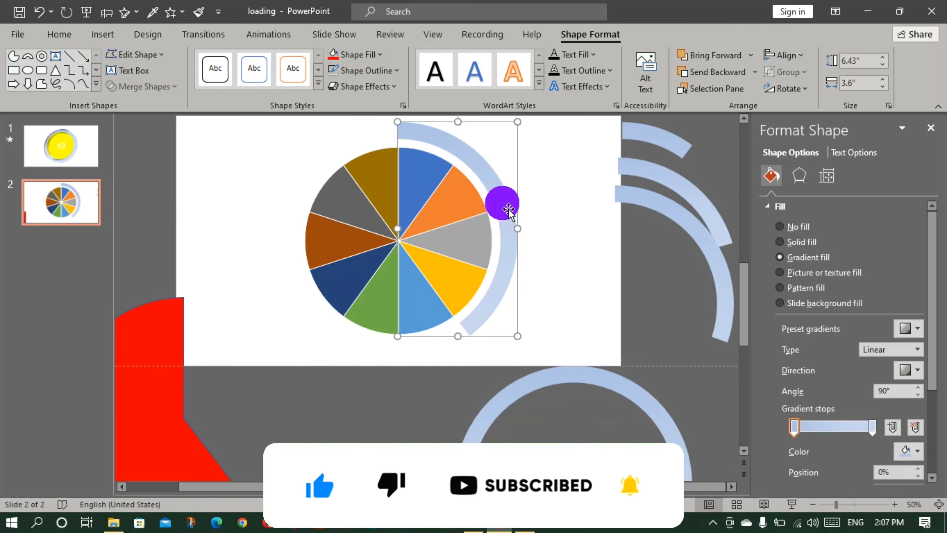
click(163, 434)
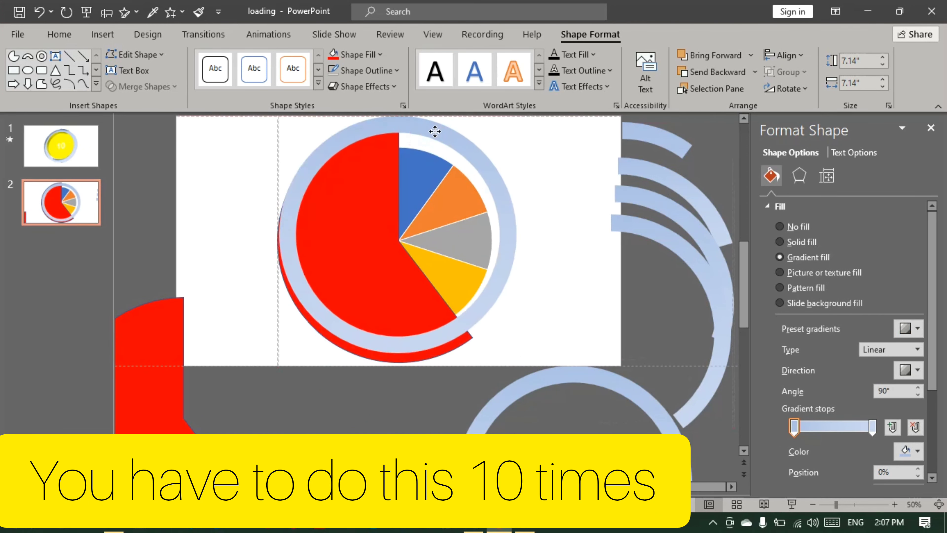
click(479, 347)
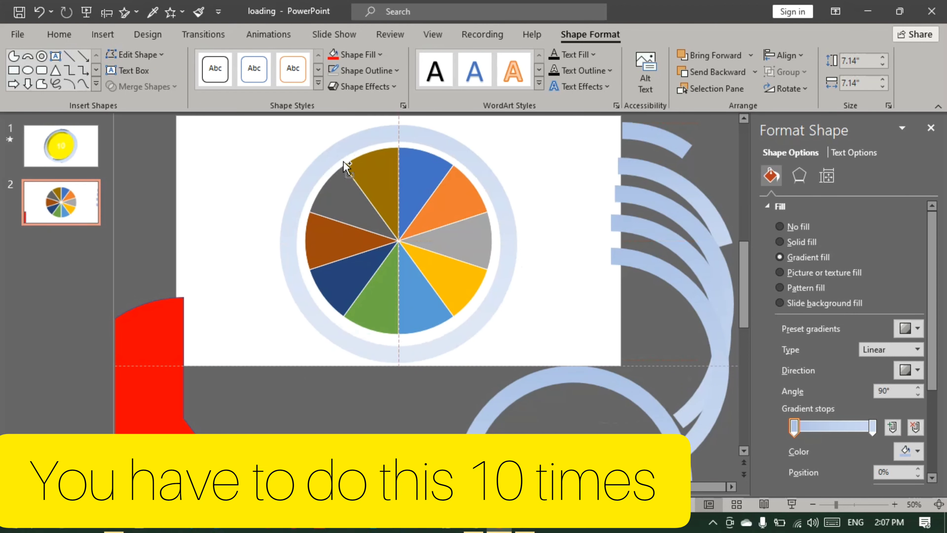
click(170, 381)
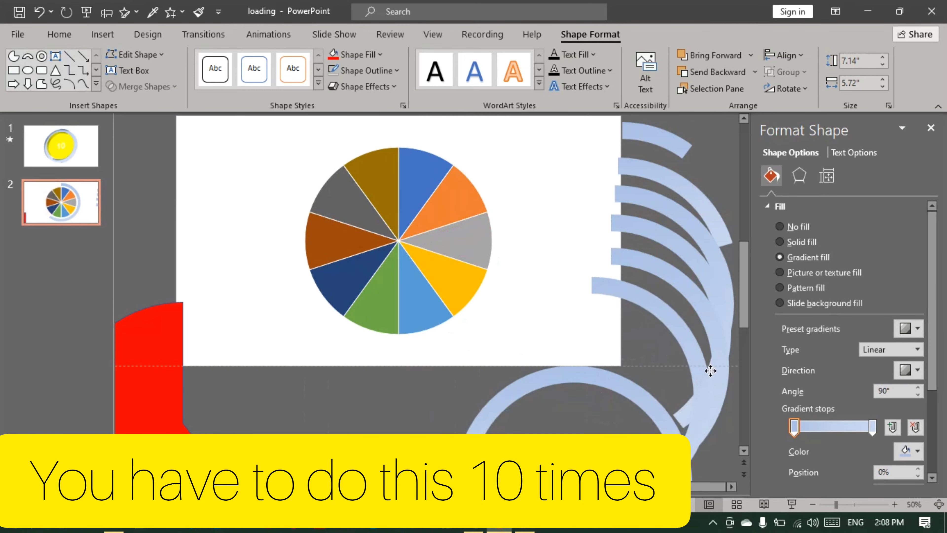
Cut a ring copy down to the first seven slices with a red partial circle and move the arc off the slide
click(499, 413)
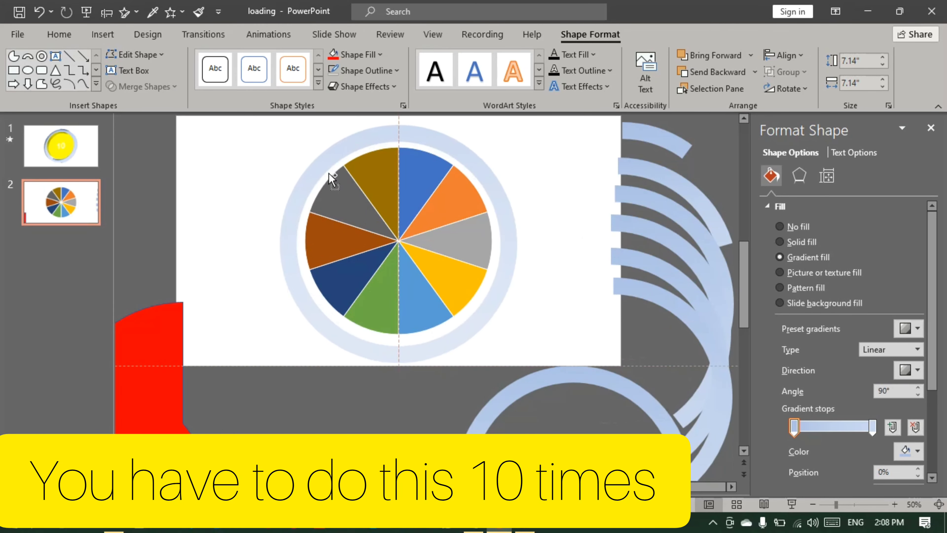
drag(146, 403, 365, 233)
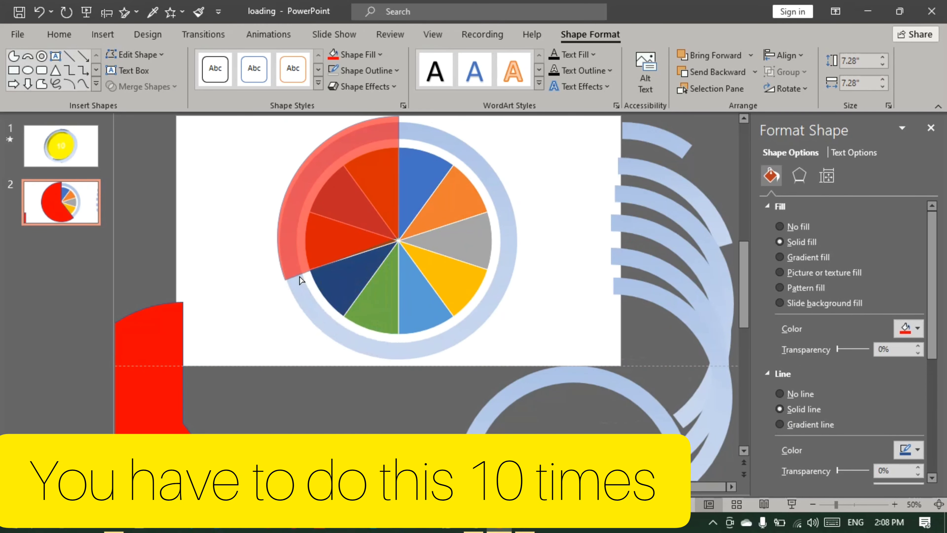
drag(302, 280, 317, 237)
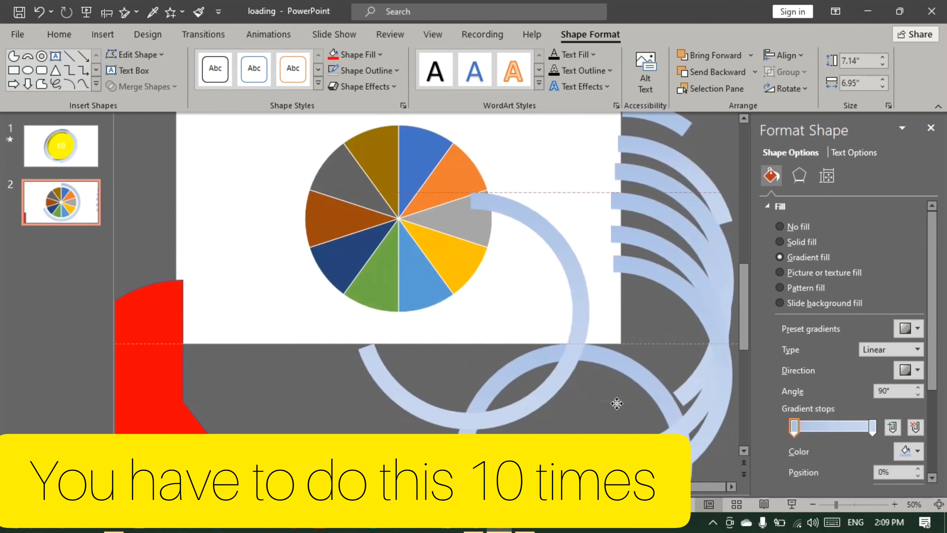
Centre a ring copy around the pie chart and cover it with a red partial circle opened to the first eight slices
click(277, 405)
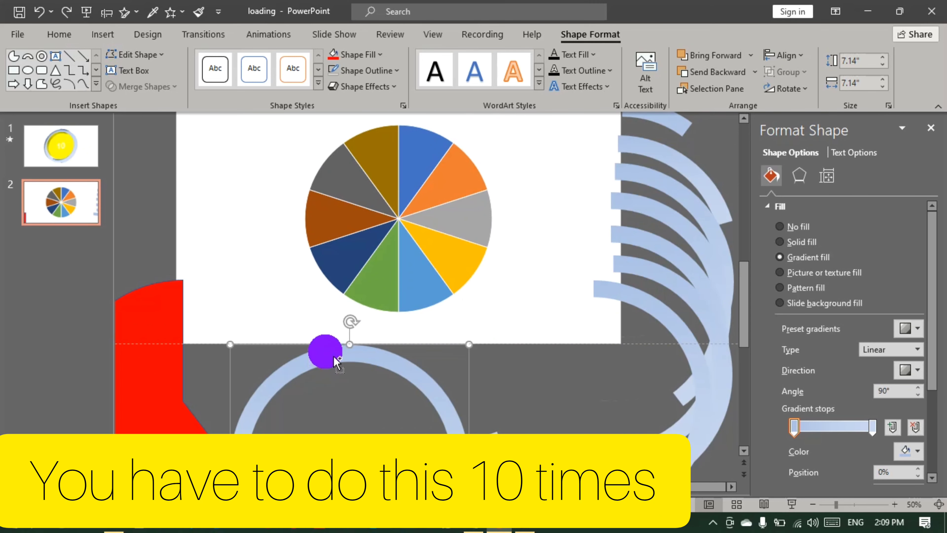
drag(335, 360, 387, 143)
drag(171, 403, 371, 227)
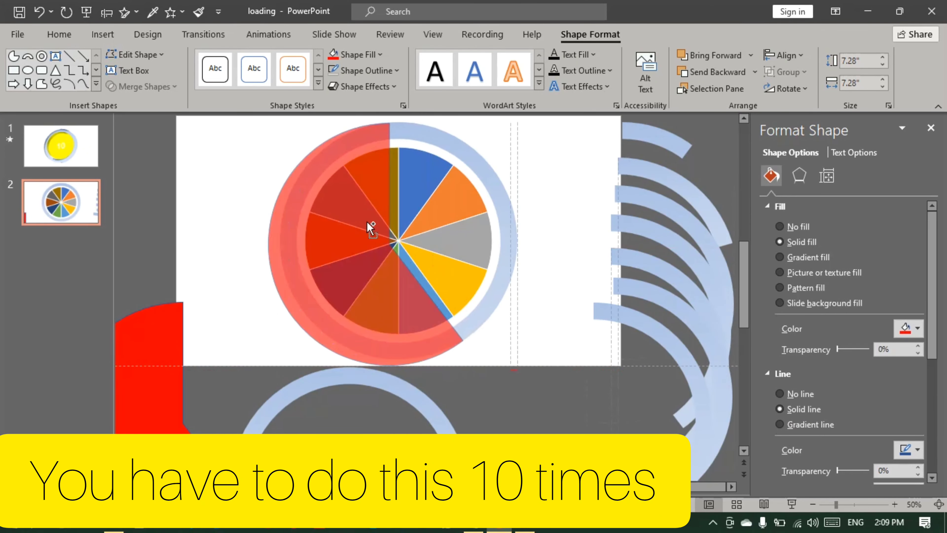
drag(311, 214, 311, 214)
Subtract the red partial circle from the ring and move the eight-slice arc off the slide beside the others
click(507, 253)
shift+click(354, 183)
click(142, 86)
click(142, 185)
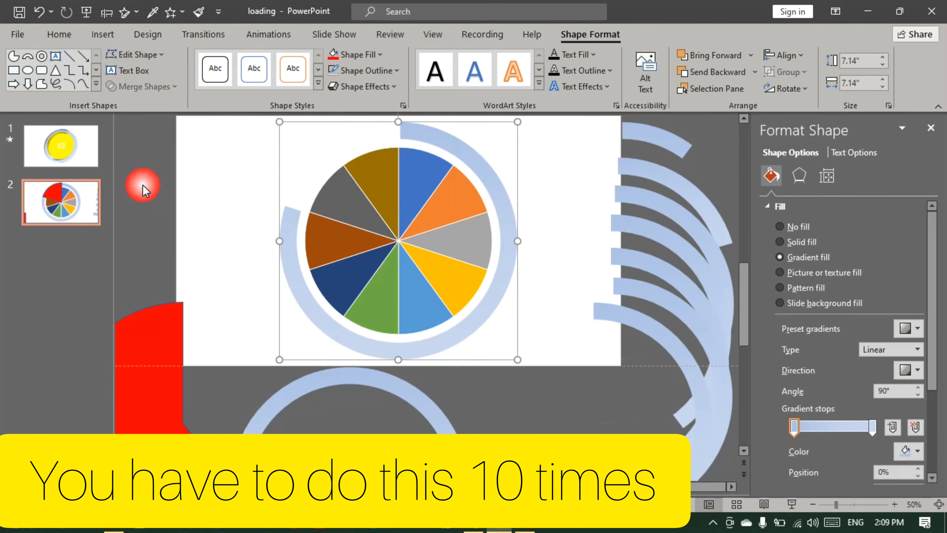
drag(478, 165, 622, 416)
Centre the next ring copy around the pie chart and cover it with a red partial circle opened to the first nine slices
drag(362, 378, 411, 137)
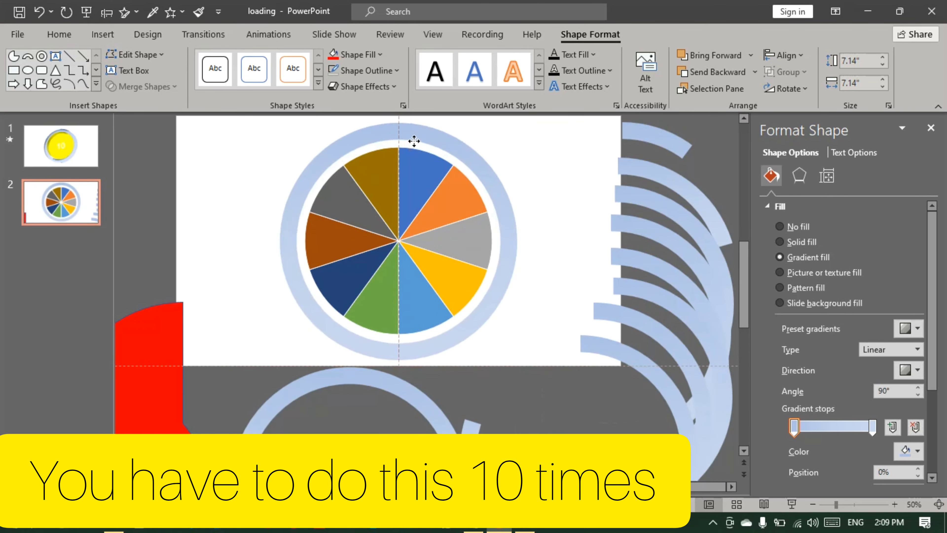
drag(153, 364, 370, 180)
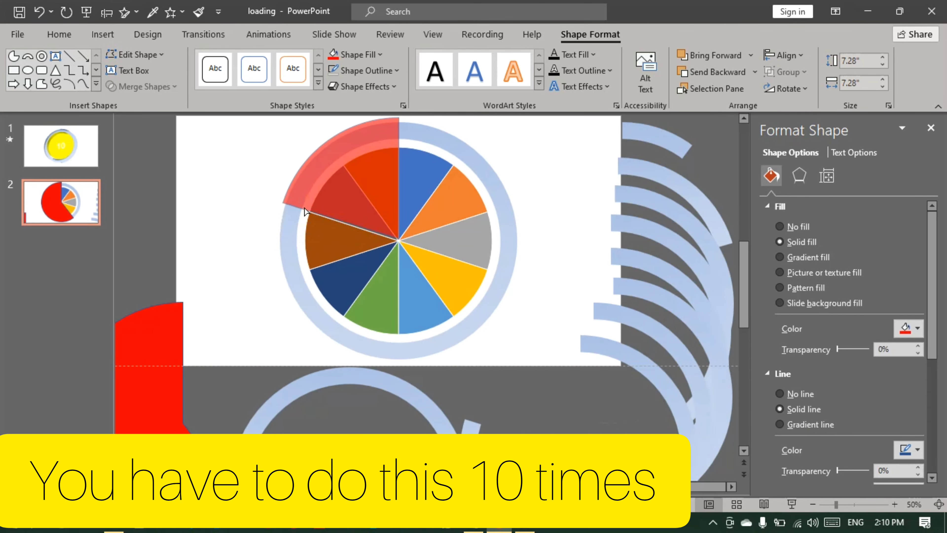
drag(306, 212, 344, 164)
Subtract the red partial circle from the ring and move the nine-slice arc off the slide with the other arcs
click(472, 170)
shift+click(374, 175)
click(141, 86)
click(143, 186)
drag(503, 228, 632, 395)
Delete the leftover red partial circle and the pie chart
key(Delete)
click(395, 287)
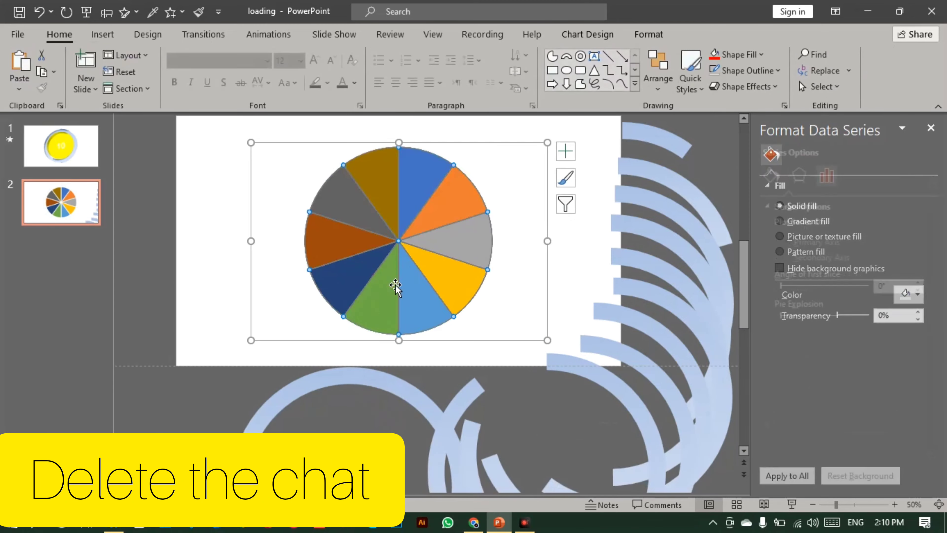
key(Delete)
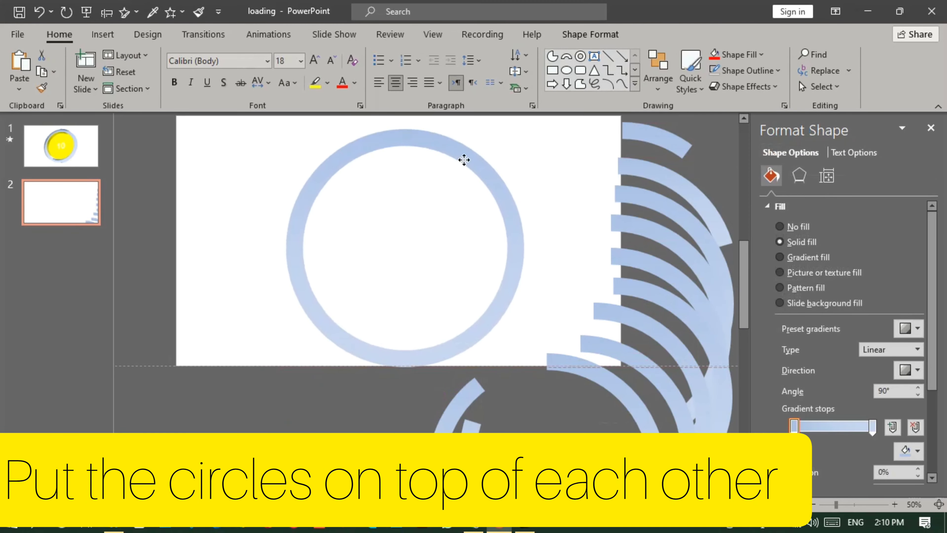
Show the slide gridlines and stack the nine- to six-slice arcs over the full ring centred on the slide
right_click(228, 196)
click(384, 263)
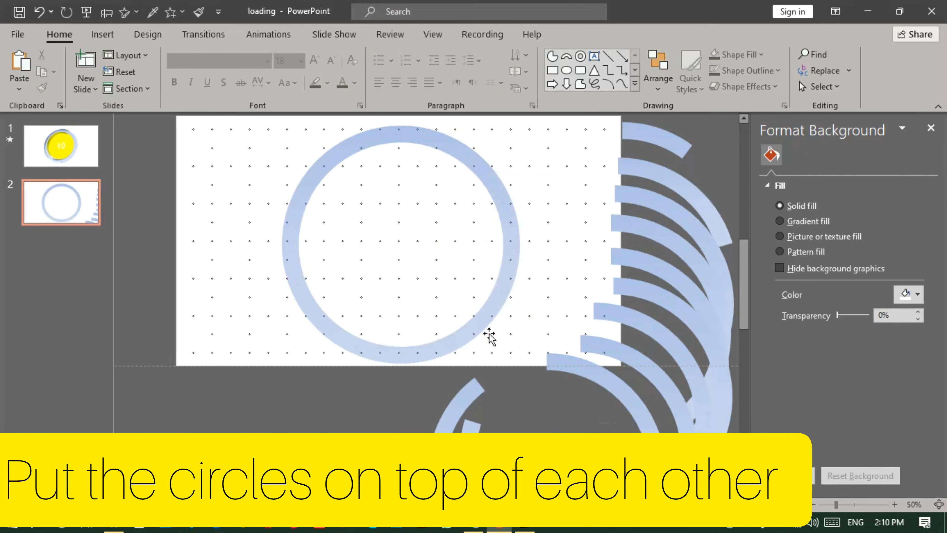
drag(467, 410, 299, 250)
mouse_move(522, 274)
mouse_down()
mouse_move(499, 269)
mouse_move(511, 264)
mouse_up()
drag(509, 490, 347, 340)
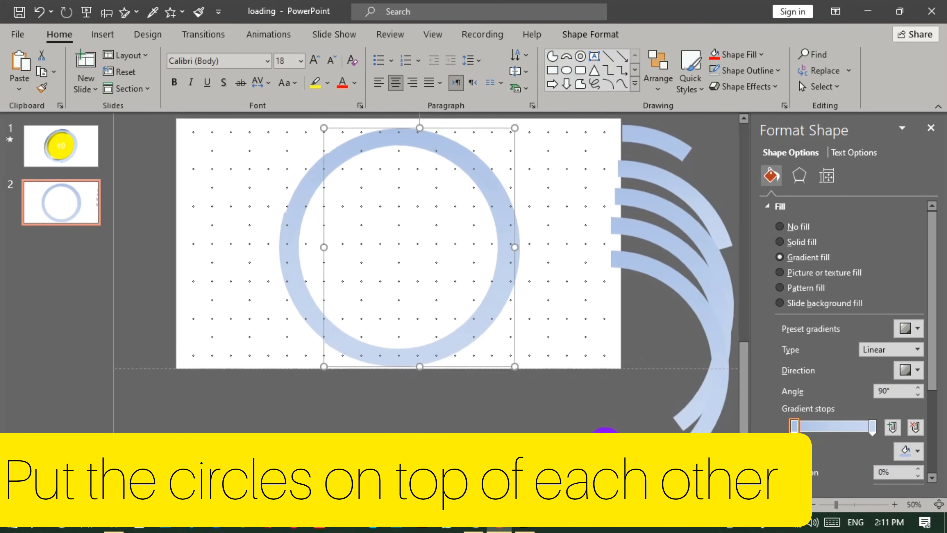
Stack the remaining five- to one-slice arcs over the ring so that their outlines line up
drag(605, 446, 459, 345)
drag(723, 436, 710, 421)
click(510, 325)
drag(704, 385, 514, 319)
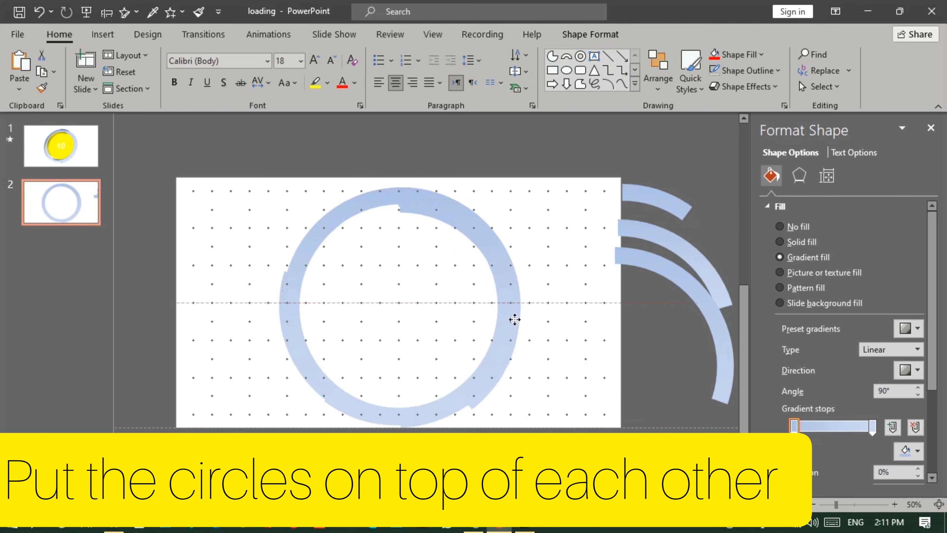
drag(725, 339, 515, 288)
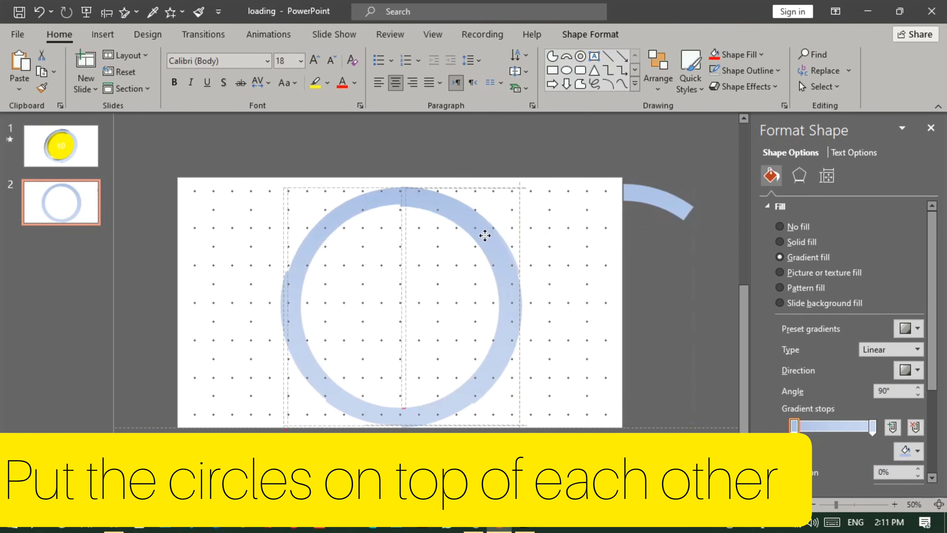
click(460, 203)
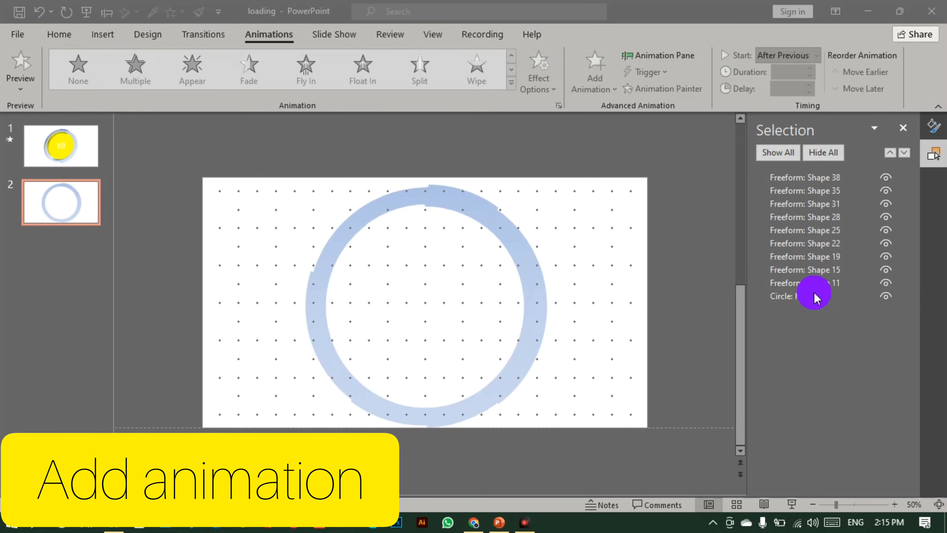
Hide the hollow circle and all nine freeform arcs on the slide
click(814, 295)
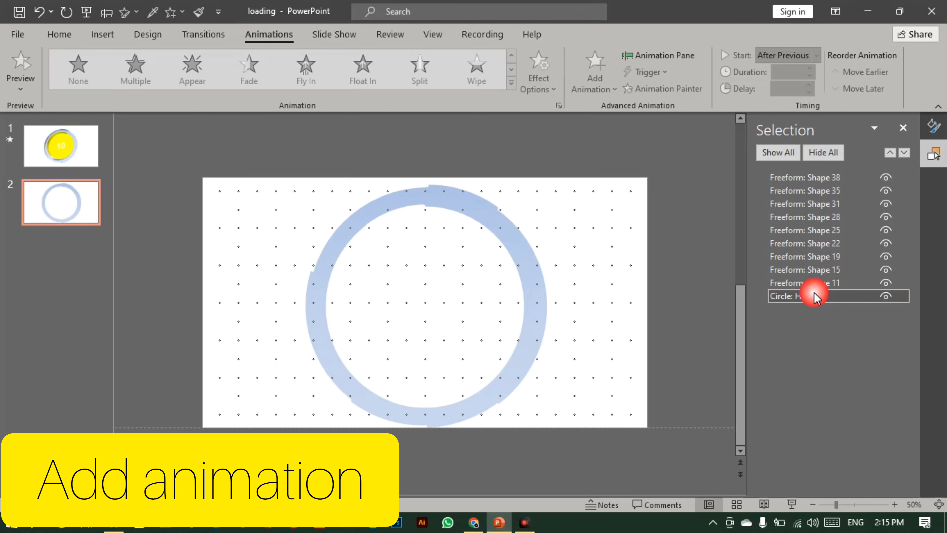
click(887, 296)
click(888, 286)
click(885, 276)
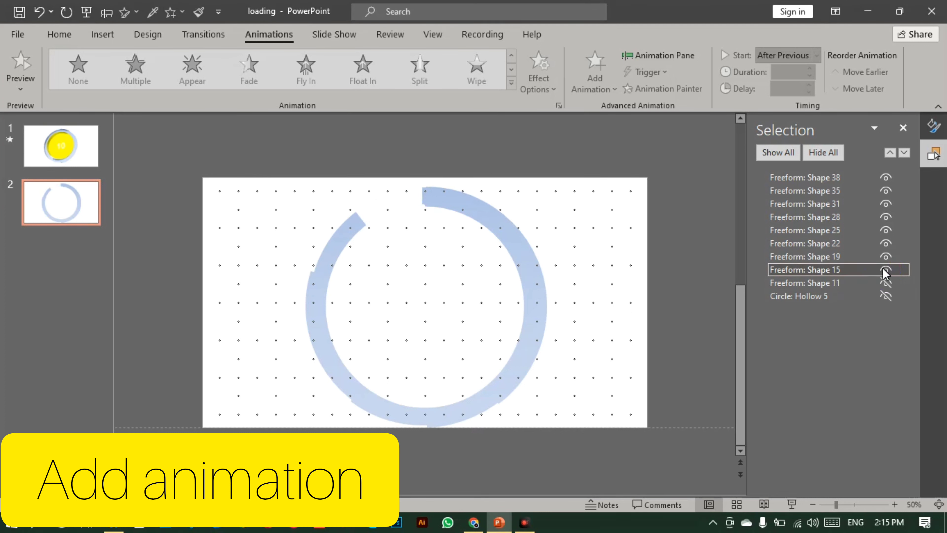
click(886, 256)
click(886, 244)
click(886, 230)
click(886, 217)
click(886, 204)
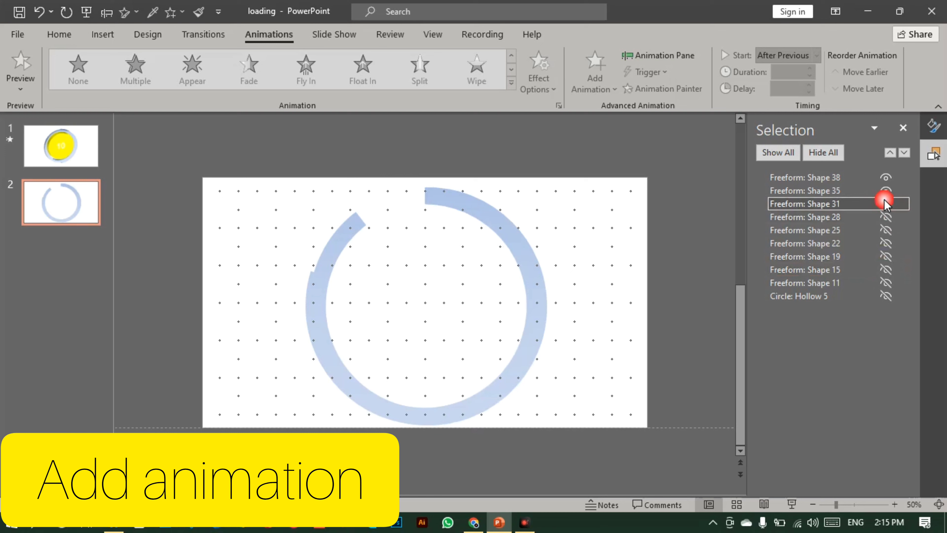
click(884, 200)
click(885, 191)
click(886, 177)
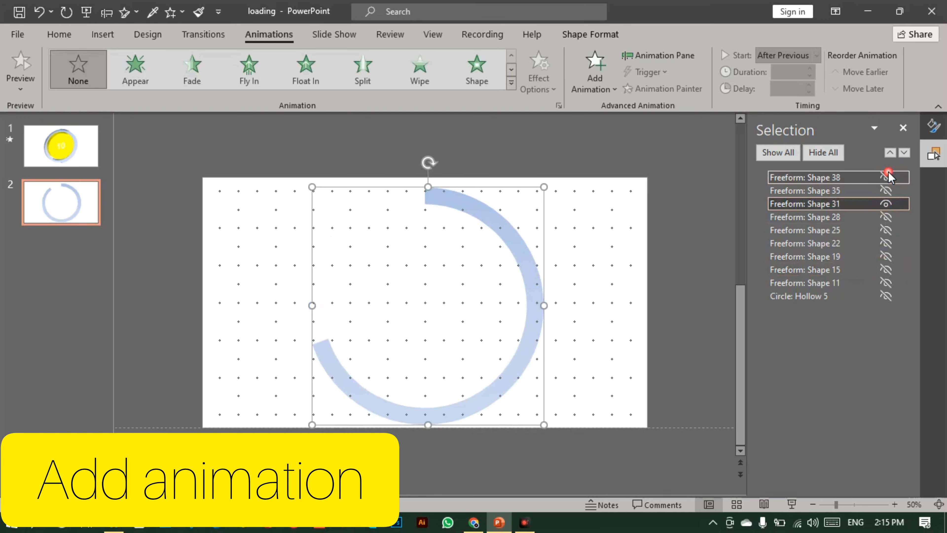
click(888, 202)
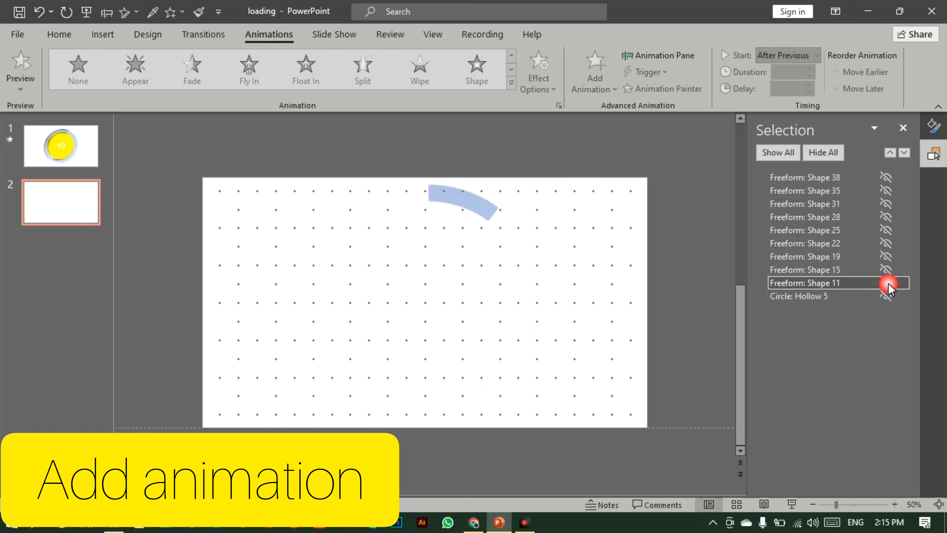
Show the one-slice arc, Freeform: Shape 11, and move it to the front of the stacking order
click(819, 283)
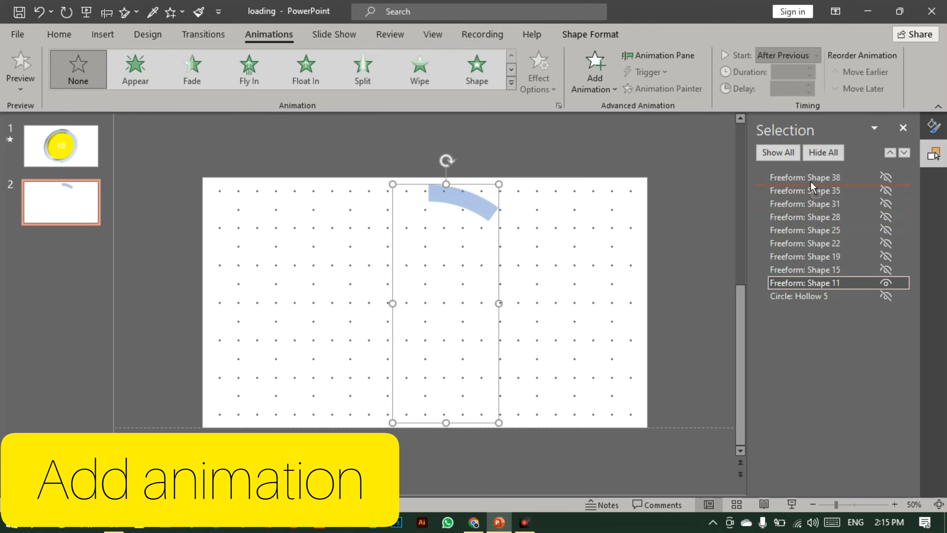
drag(813, 179, 812, 178)
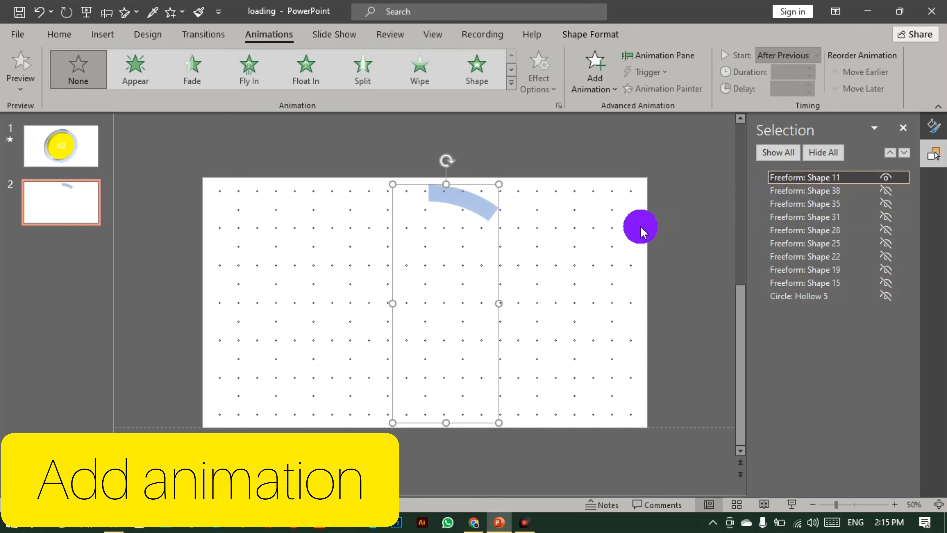
Give the one-slice arc an Appear entrance animation and add a Disappear exit animation to it
click(141, 75)
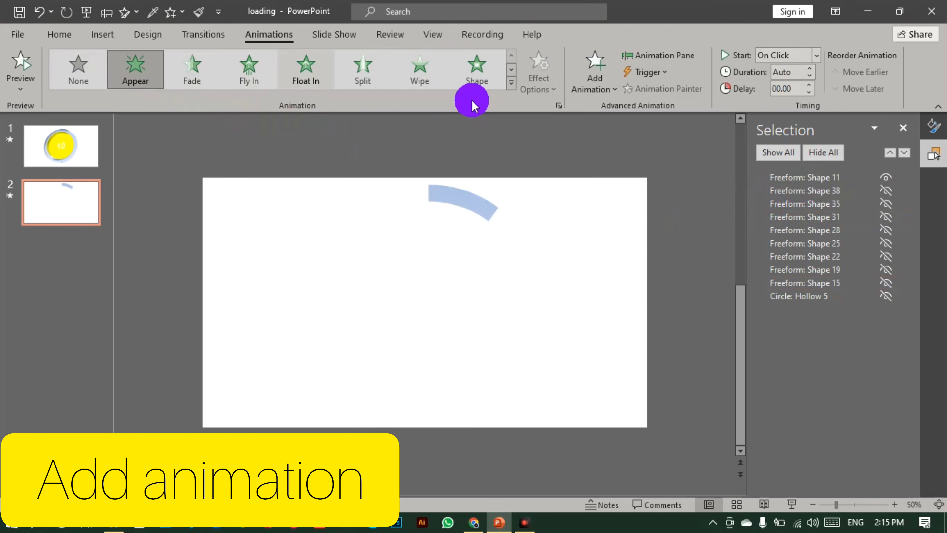
click(622, 98)
scroll(645, 261, down, 3)
click(600, 339)
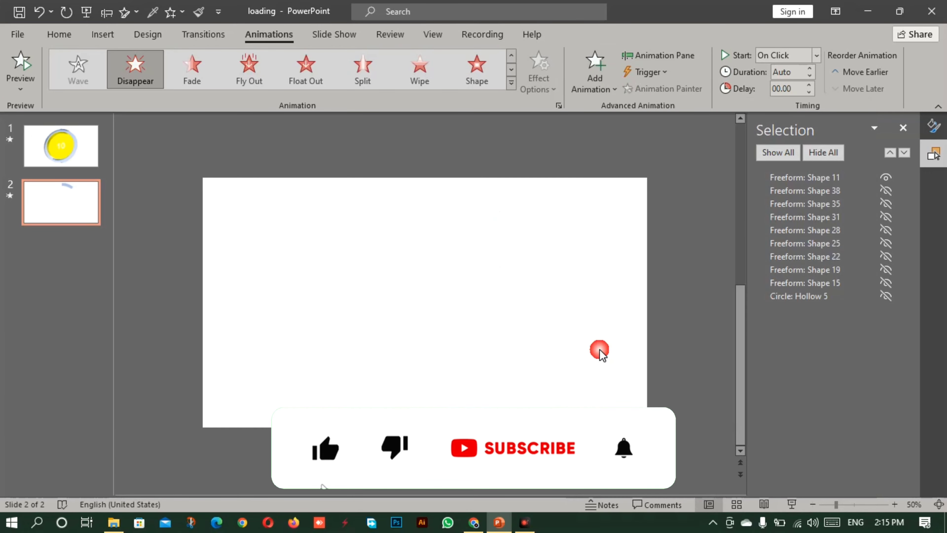